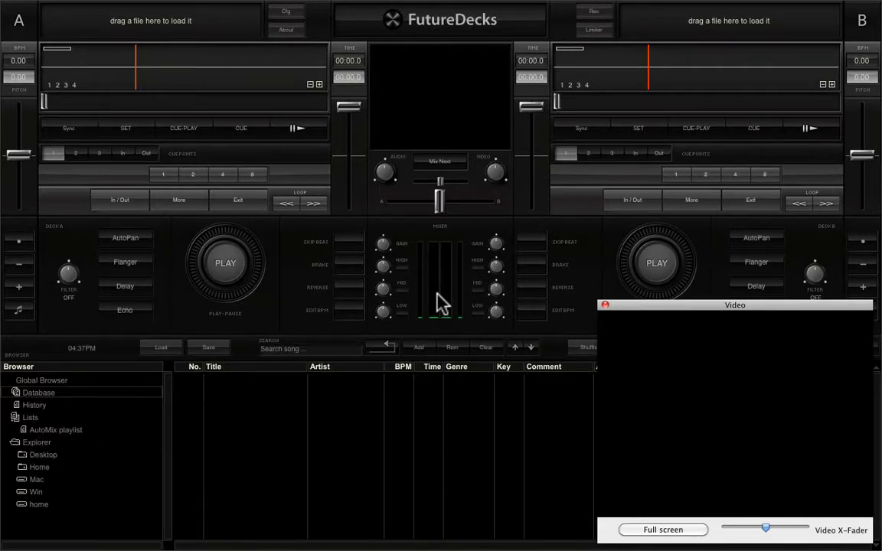
Open the Add songs dialog using the Add button below the decks.
left_click(421, 346)
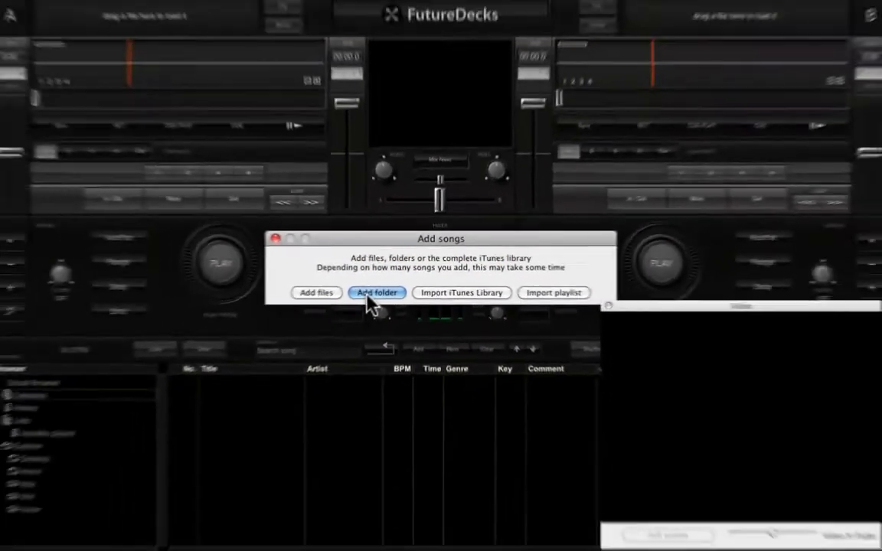
Add the music folder and import the iTunes Library playlist into the library.
left_click(316, 324)
left_click(608, 283)
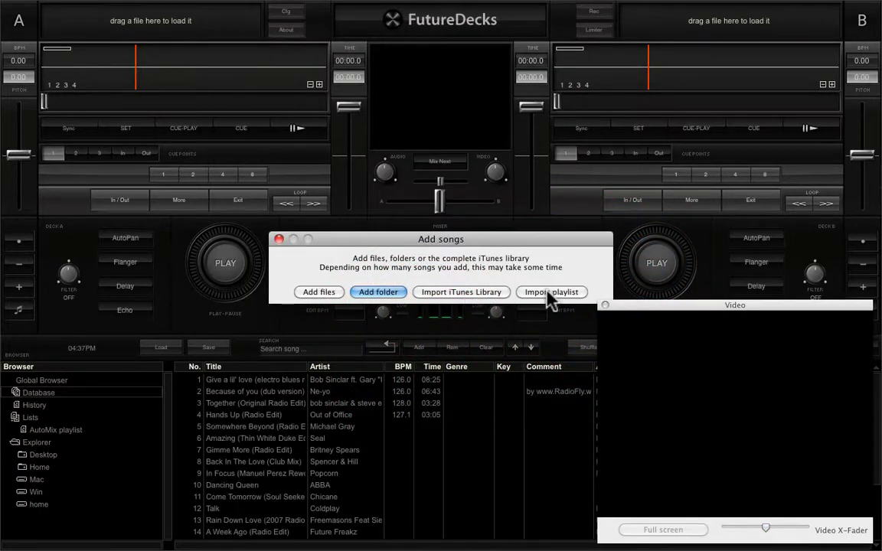
left_click(482, 292)
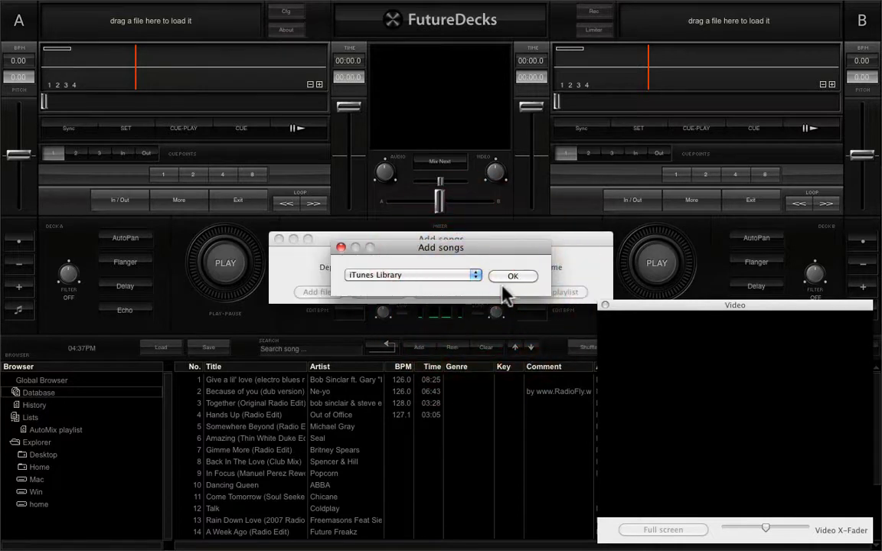
left_click(511, 277)
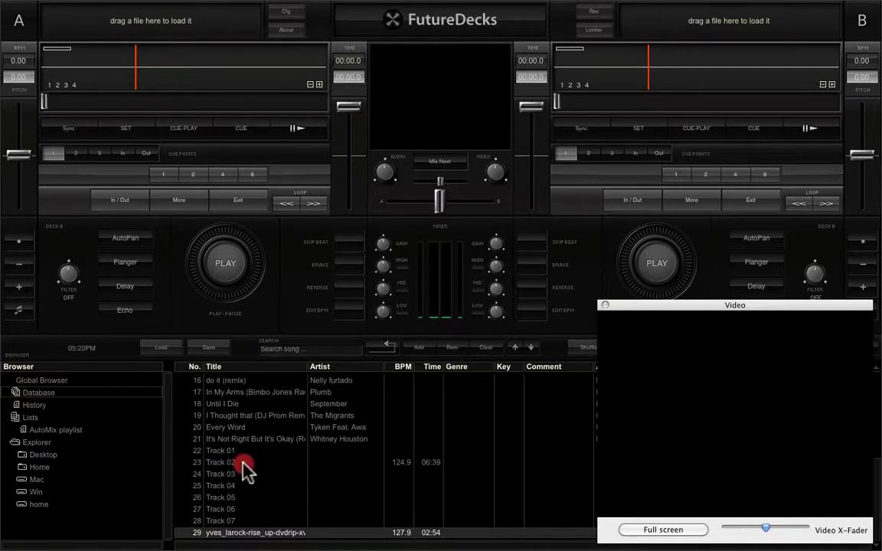
Load Track 02 onto deck B and the yves_larock video onto deck A, then play deck A.
left_click(243, 464)
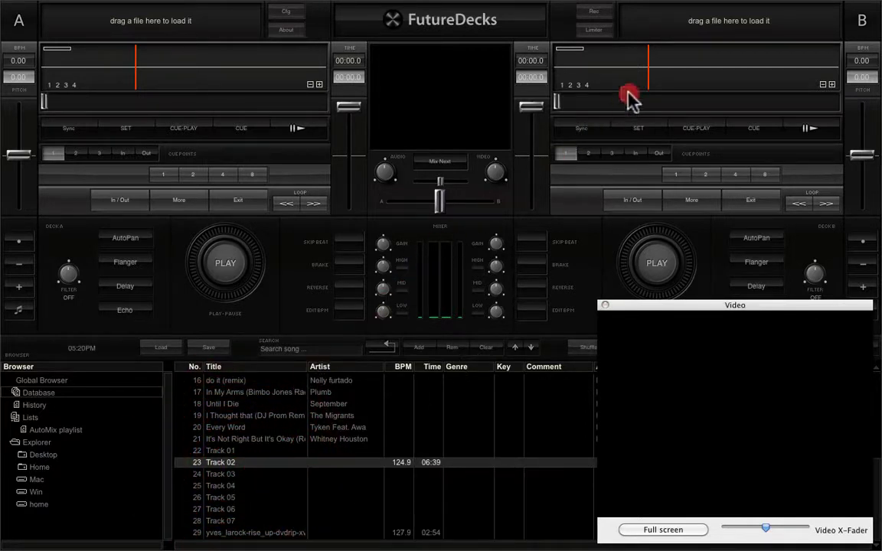
right_click(270, 462)
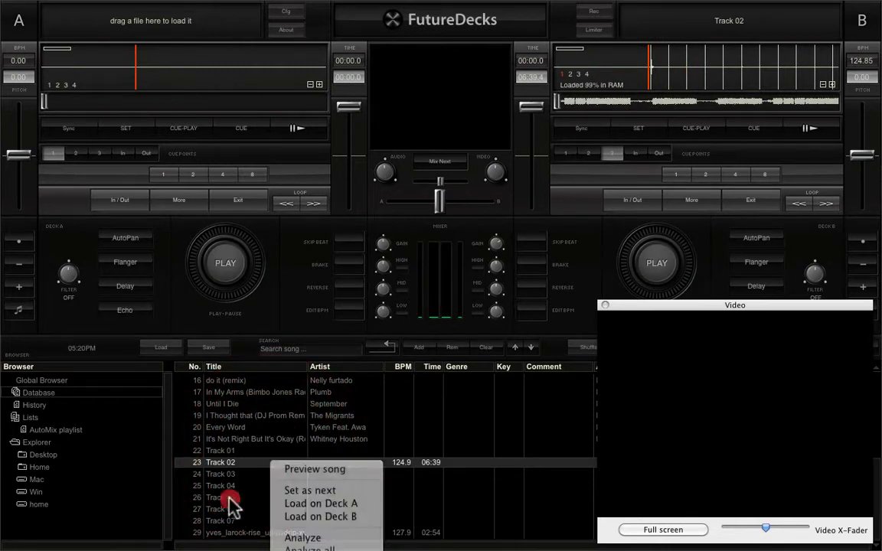
left_click_drag(235, 534, 201, 77)
left_click(230, 265)
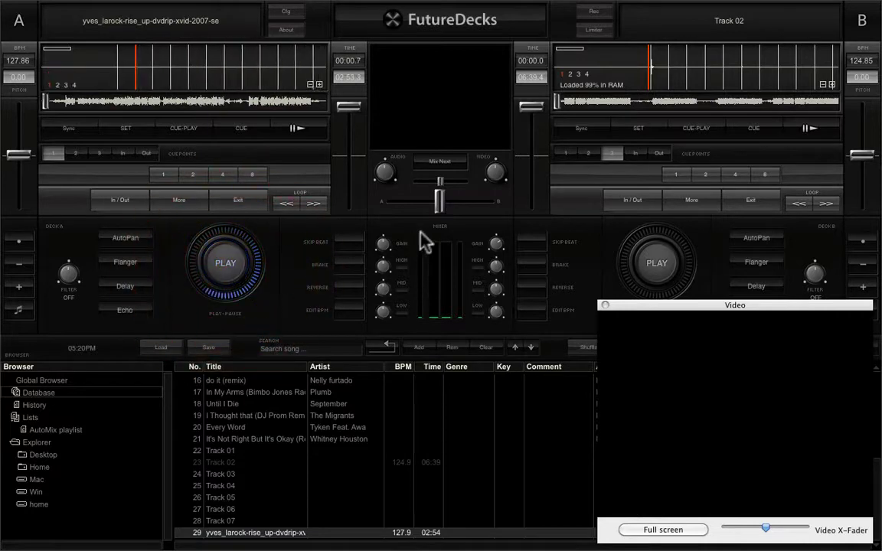
Fade to deck A, play Track 02 on deck B further in, then start deck A.
left_click_drag(444, 210, 389, 210)
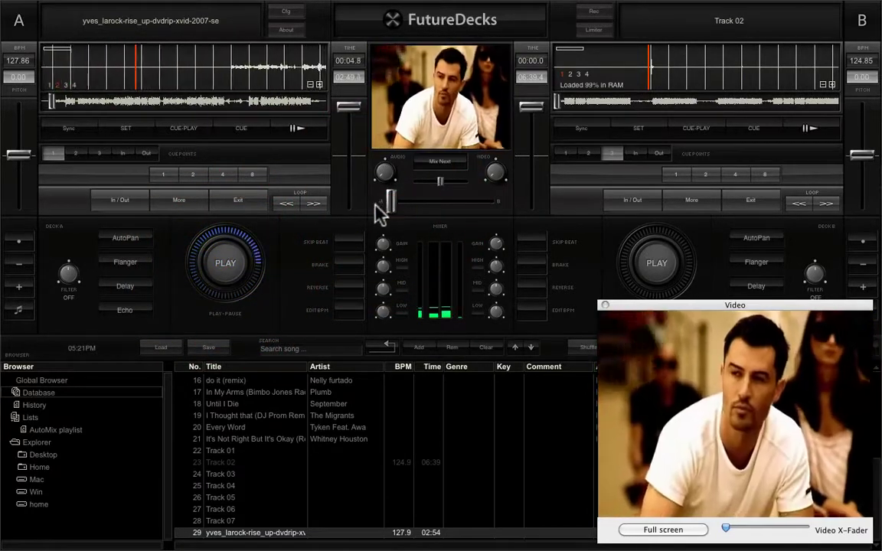
left_click(661, 264)
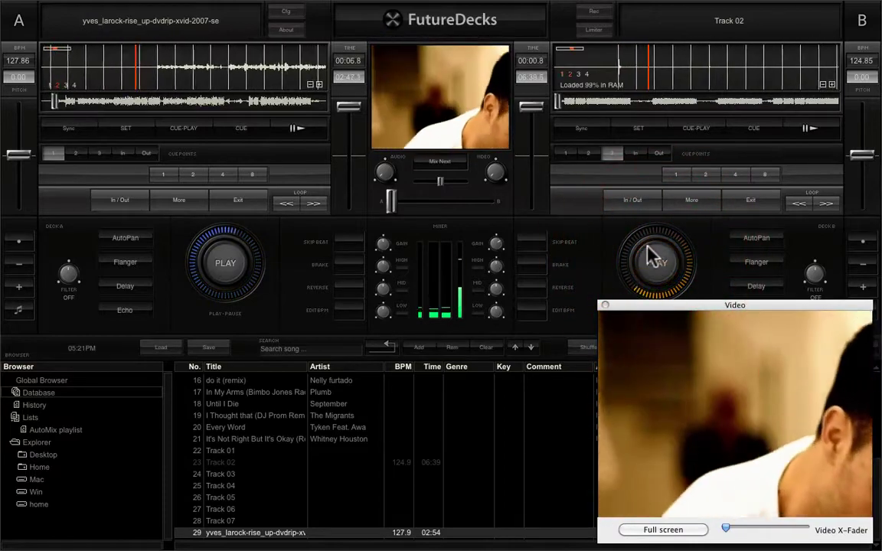
left_click(591, 105)
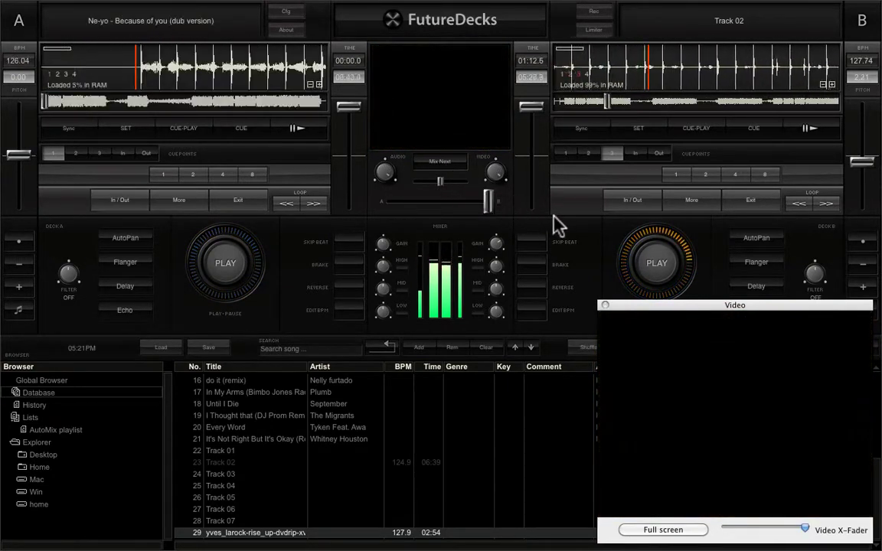
left_click(232, 270)
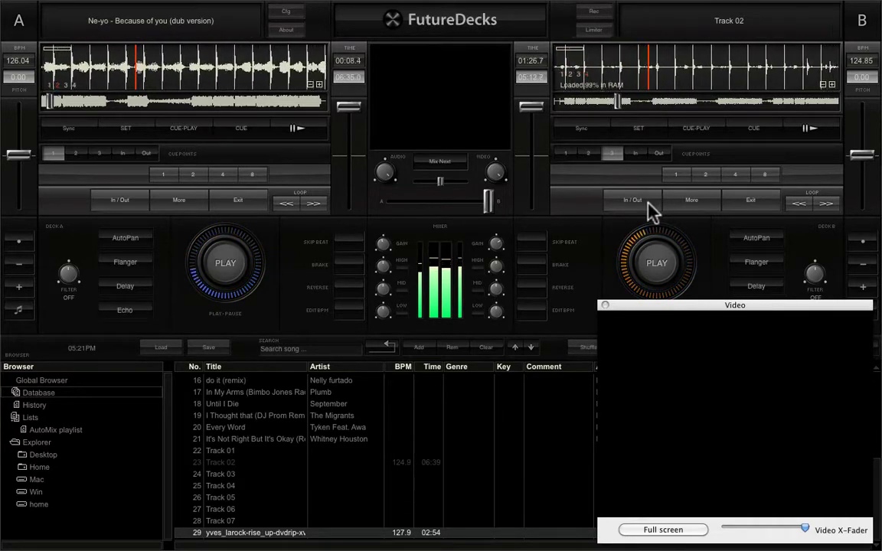
Set a four-beat loop on deck B, toggle it between two and four beats, then release it.
left_click(641, 204)
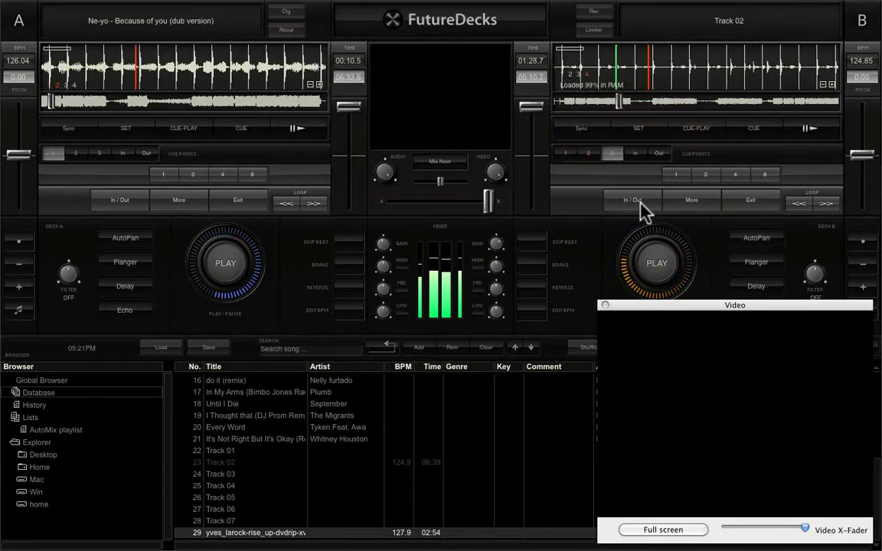
left_click(640, 204)
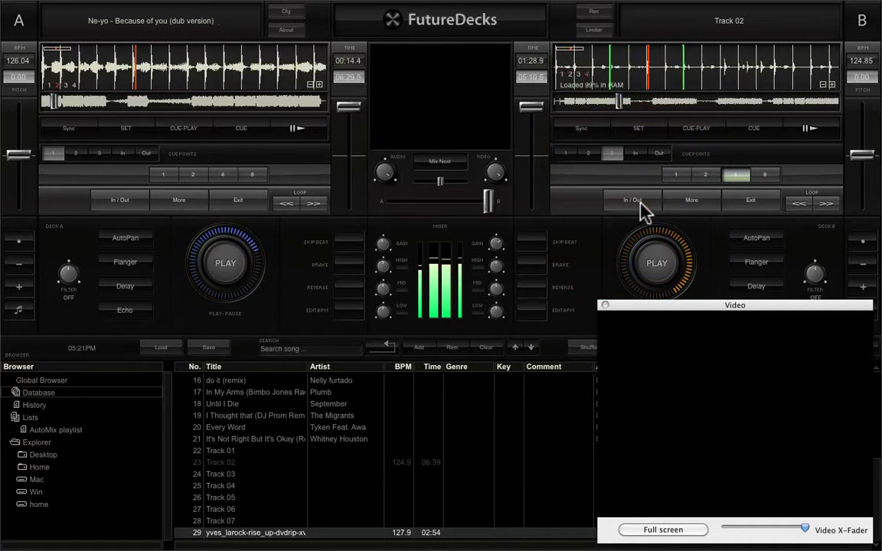
left_click(641, 203)
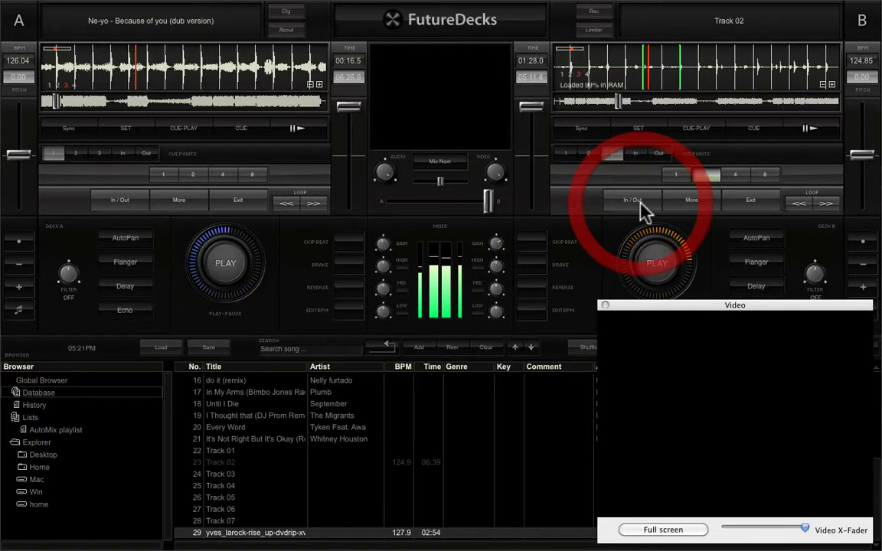
left_click(678, 203)
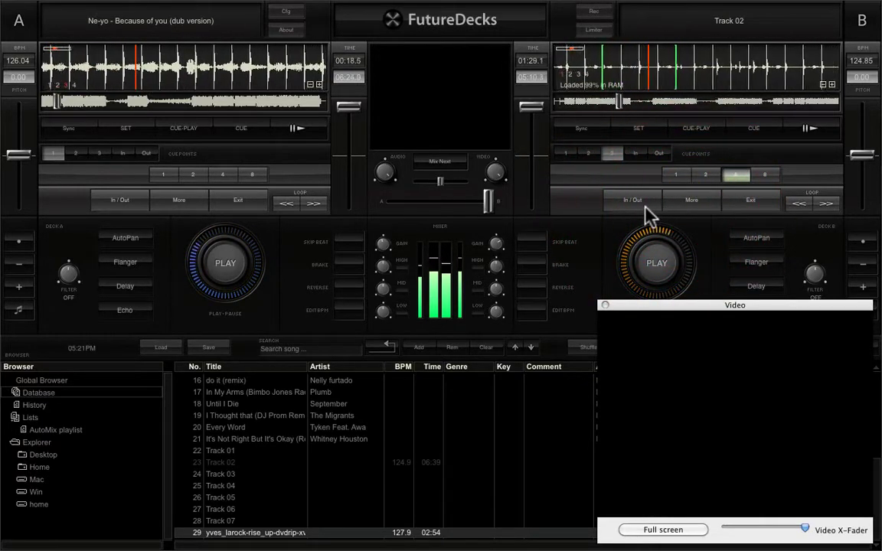
left_click(644, 203)
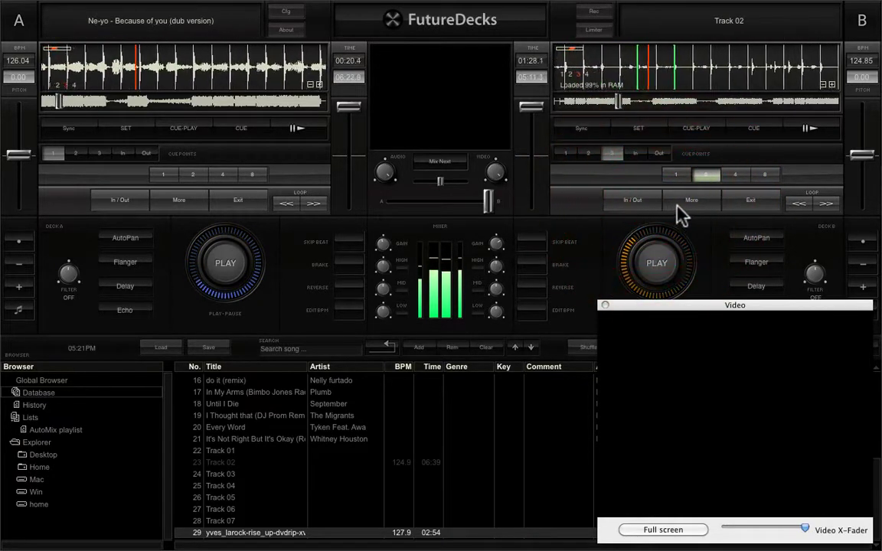
left_click(681, 204)
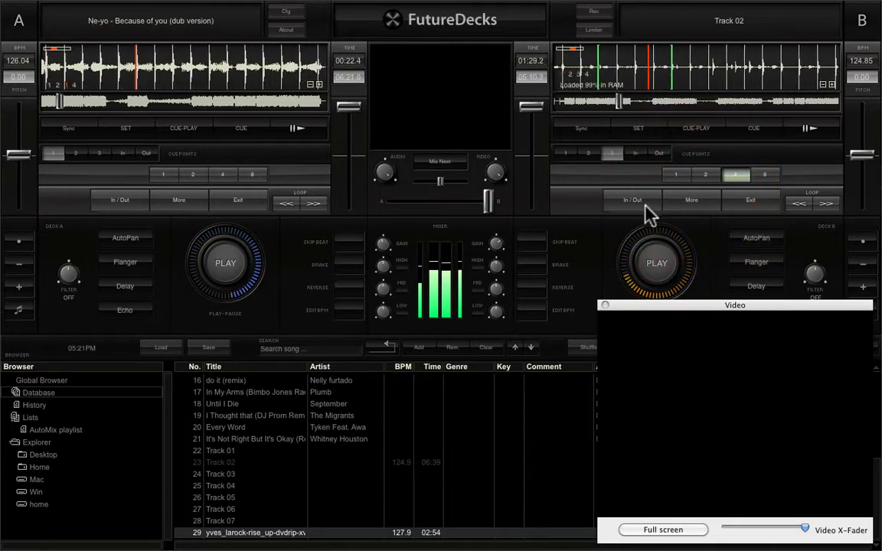
left_click(645, 203)
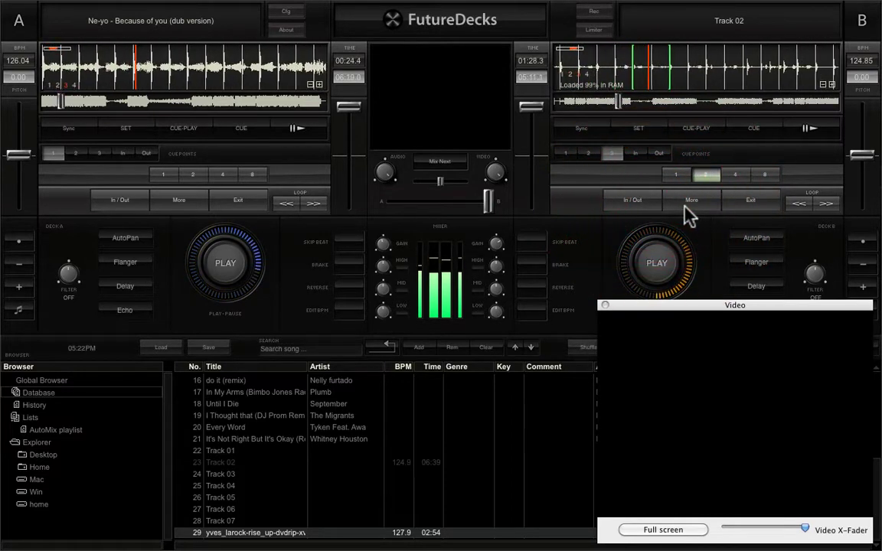
left_click(686, 205)
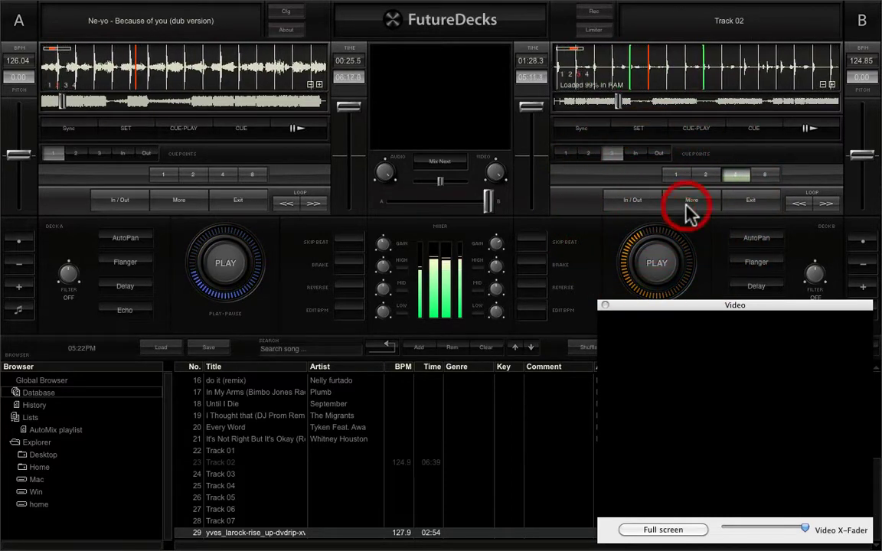
left_click(744, 205)
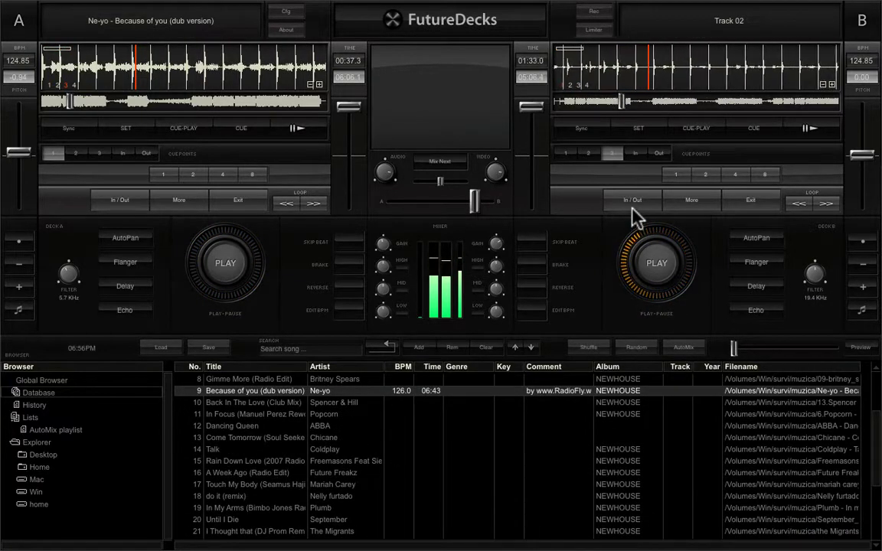
Set a new four-beat loop on deck B and shift its position.
left_click(632, 208)
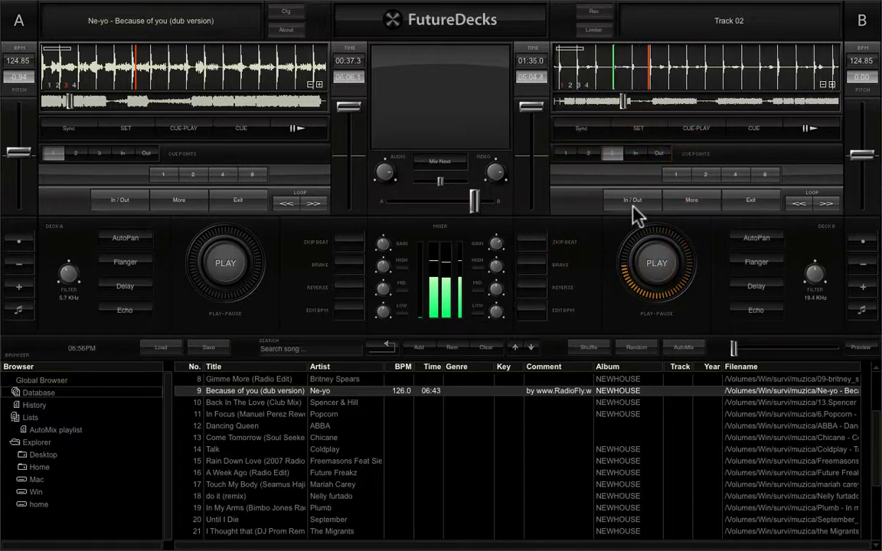
left_click(632, 207)
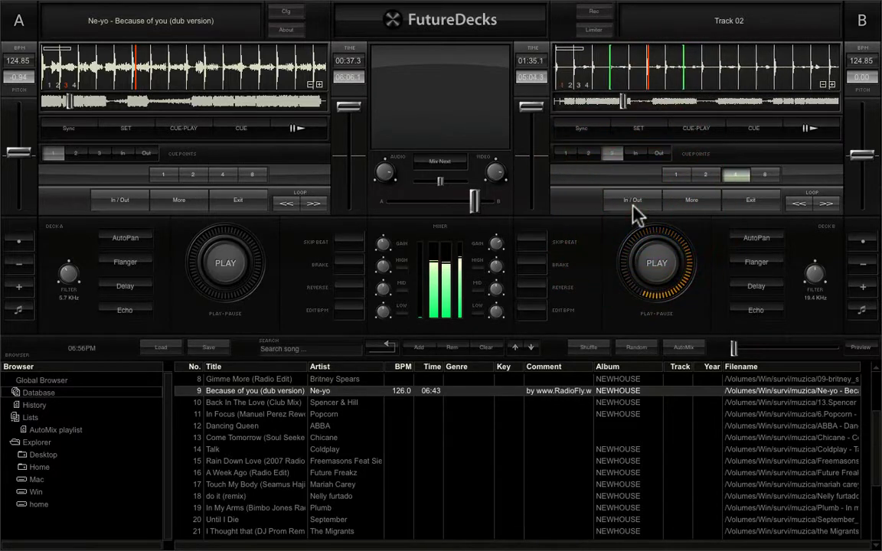
left_click(638, 204)
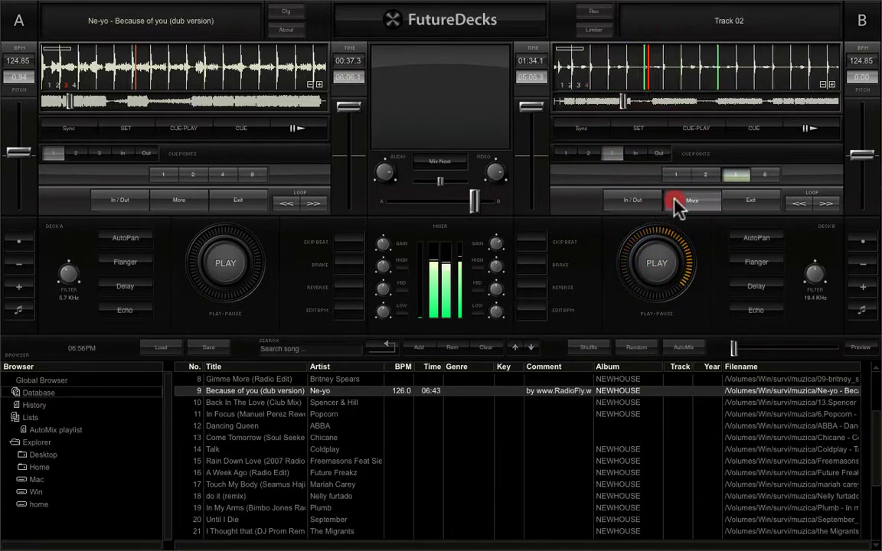
left_click(662, 203)
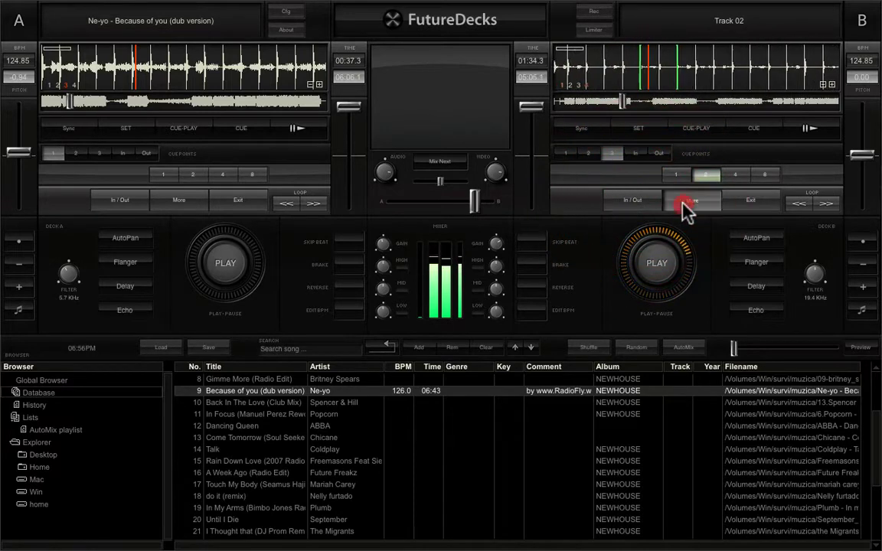
Switch deck B's loop between 2, 4, 2, 4 and then 1 beat.
left_click(643, 203)
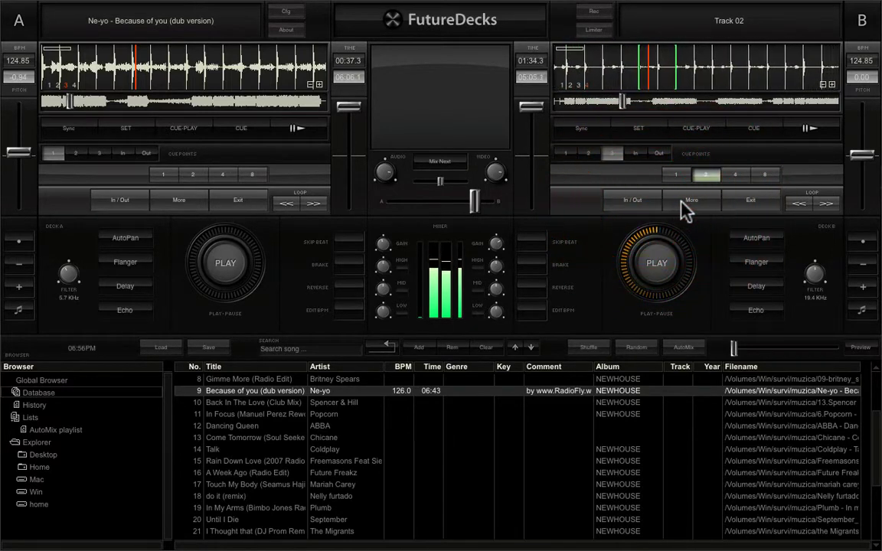
left_click(680, 204)
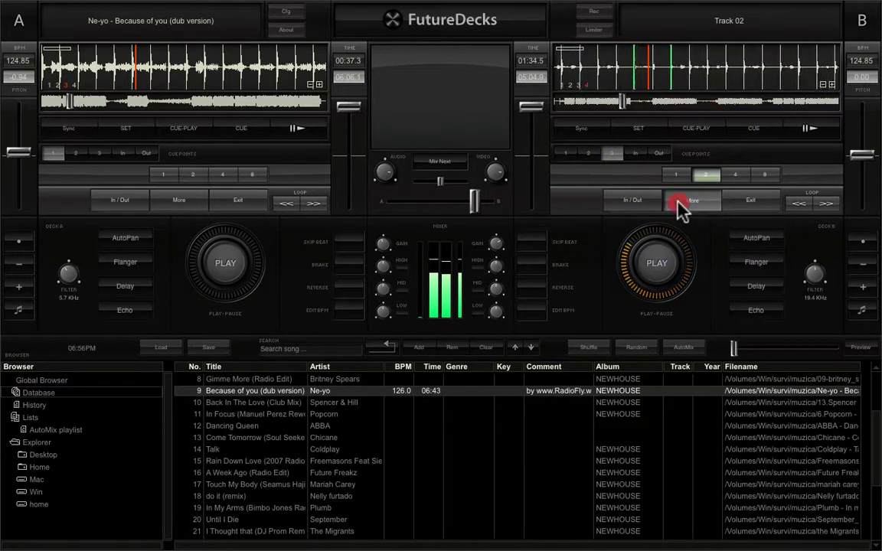
left_click(652, 203)
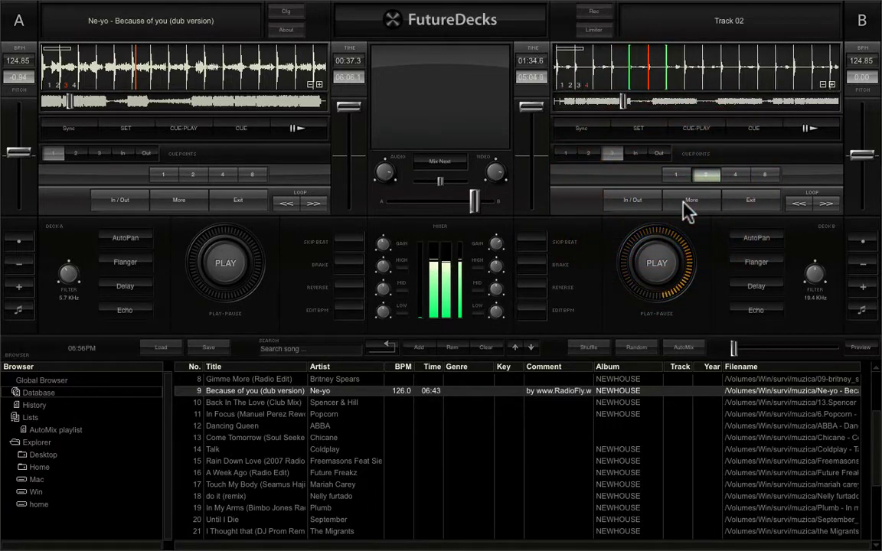
left_click(684, 205)
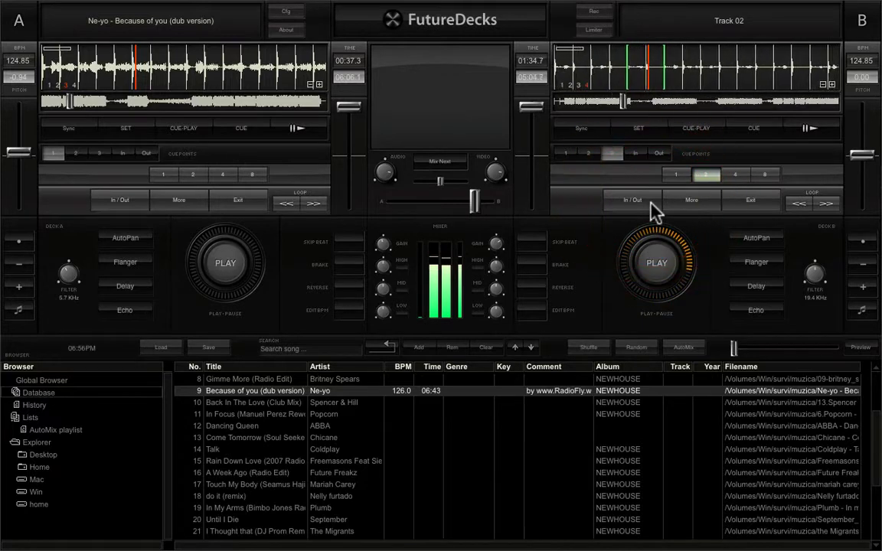
left_click(648, 203)
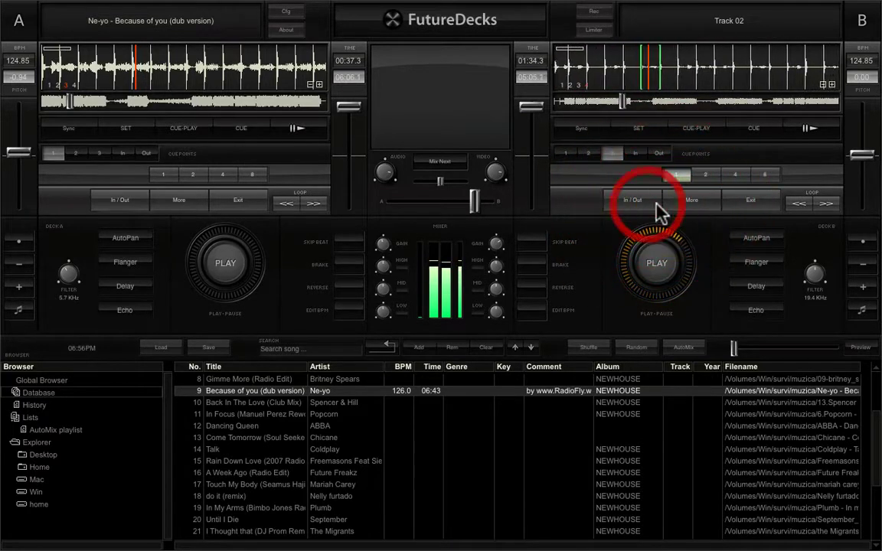
left_click(649, 204)
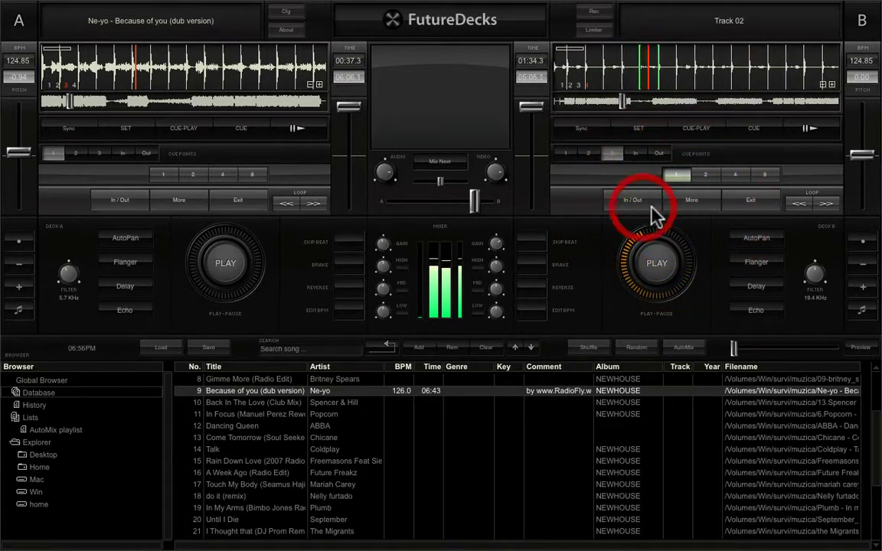
Rapidly shorten and lengthen deck B's loop, then start Track 04 on deck A.
left_click(649, 204)
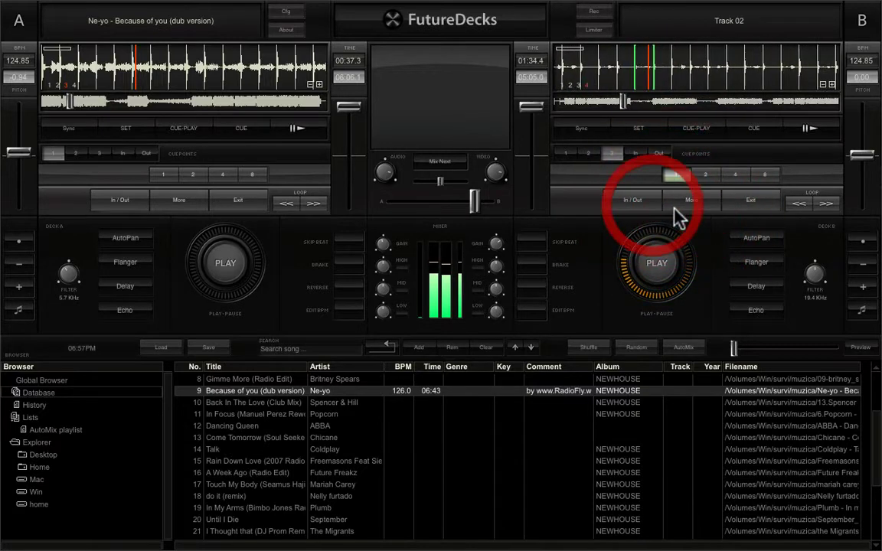
left_click(676, 208)
left_click(650, 204)
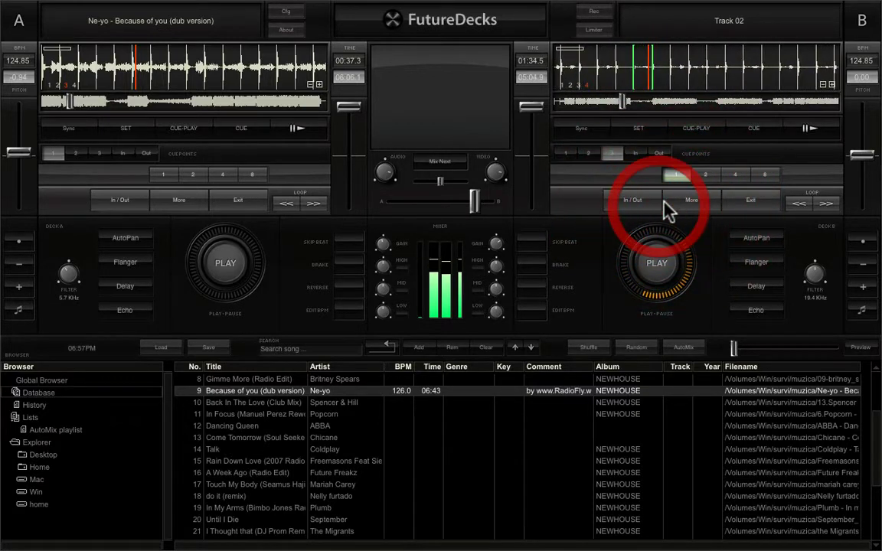
left_click(677, 205)
left_click(643, 203)
left_click(672, 203)
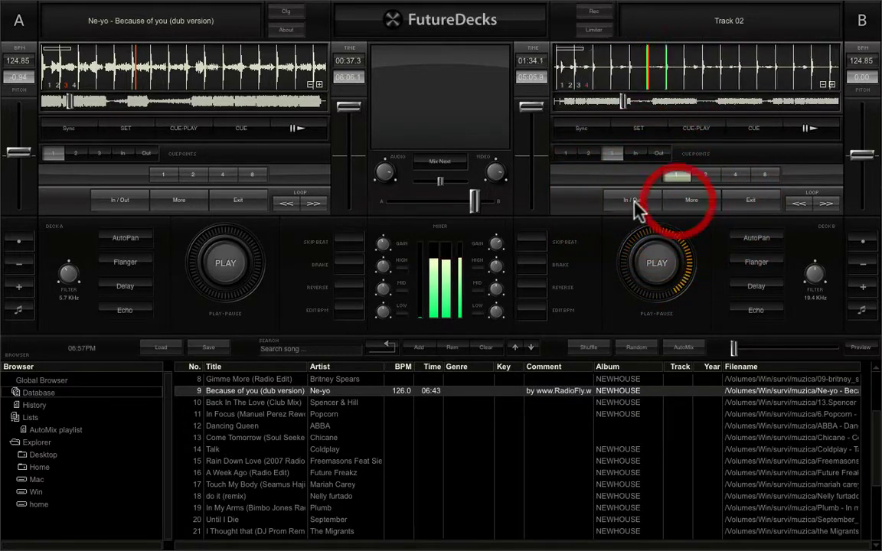
left_click(637, 203)
left_click(669, 203)
left_click(633, 205)
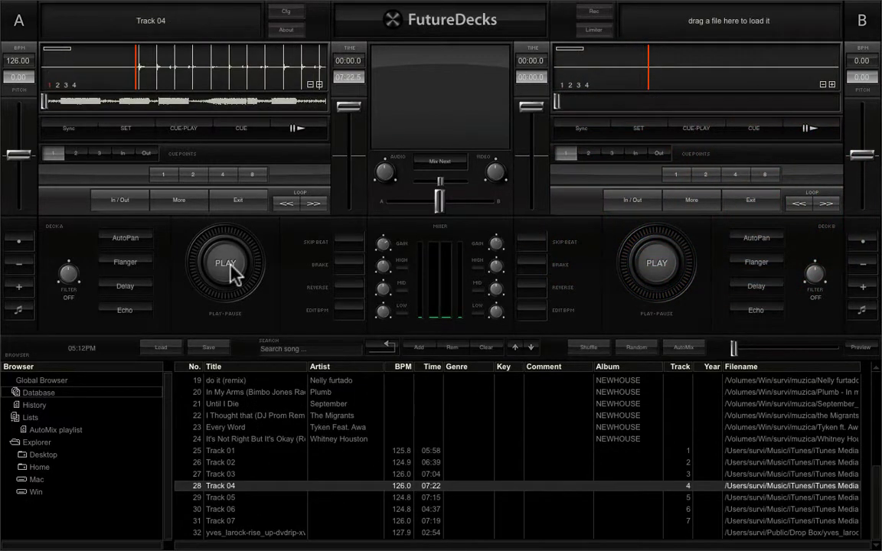
left_click(230, 266)
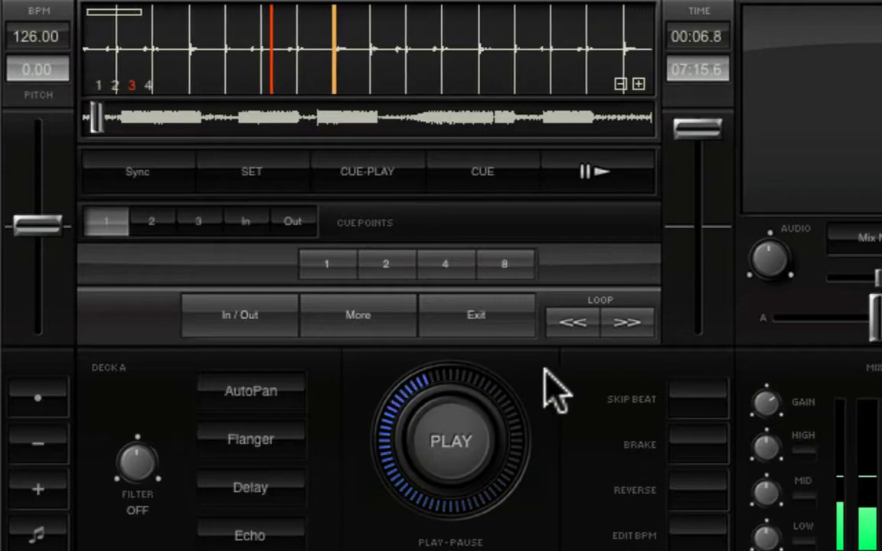
Store cue point 2 in Track 04, fade toward deck A, and start Track 06 on deck B.
left_click(134, 226)
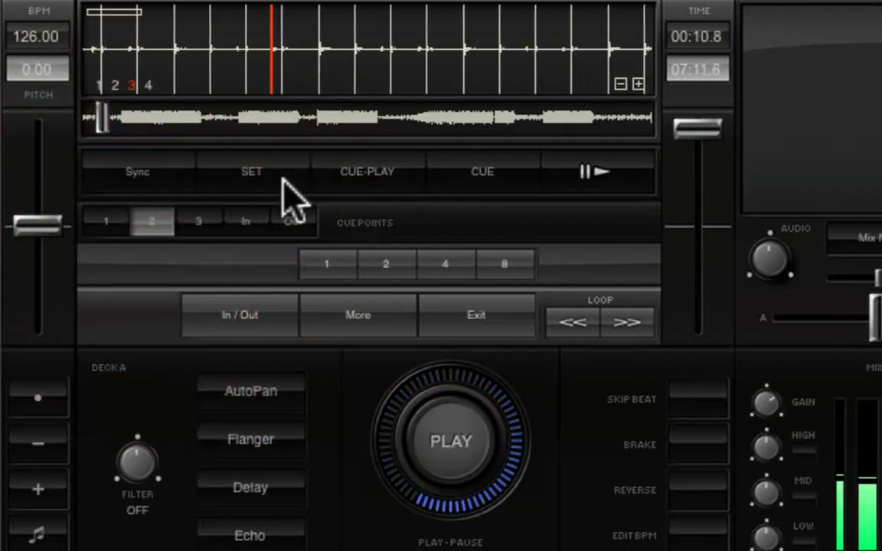
left_click(274, 174)
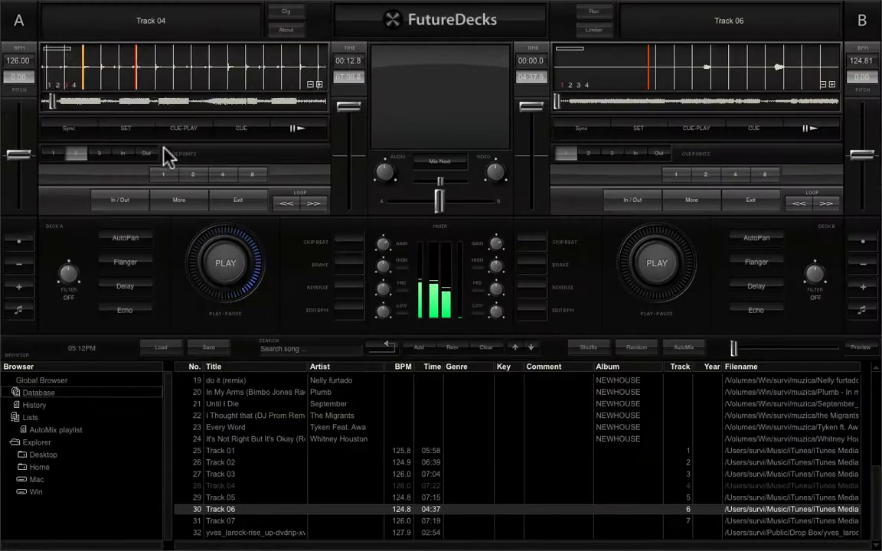
left_click_drag(439, 201, 391, 201)
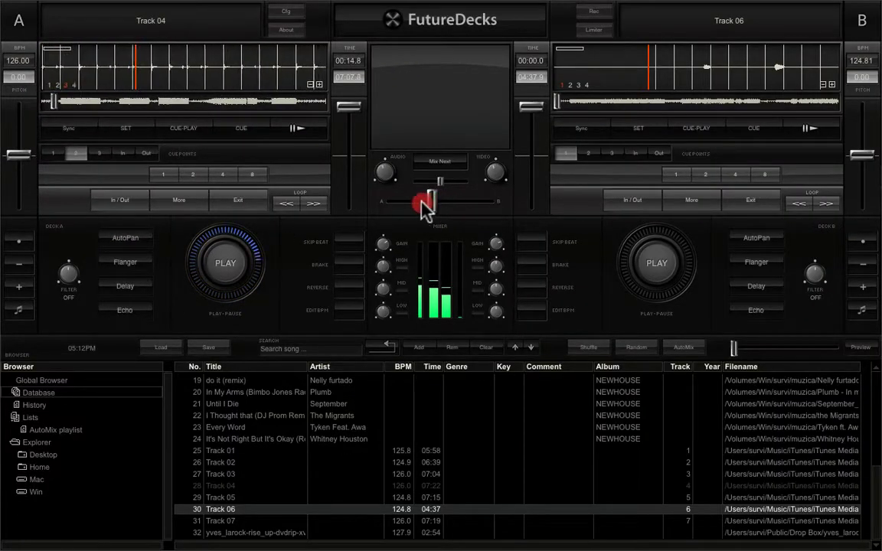
left_click(633, 262)
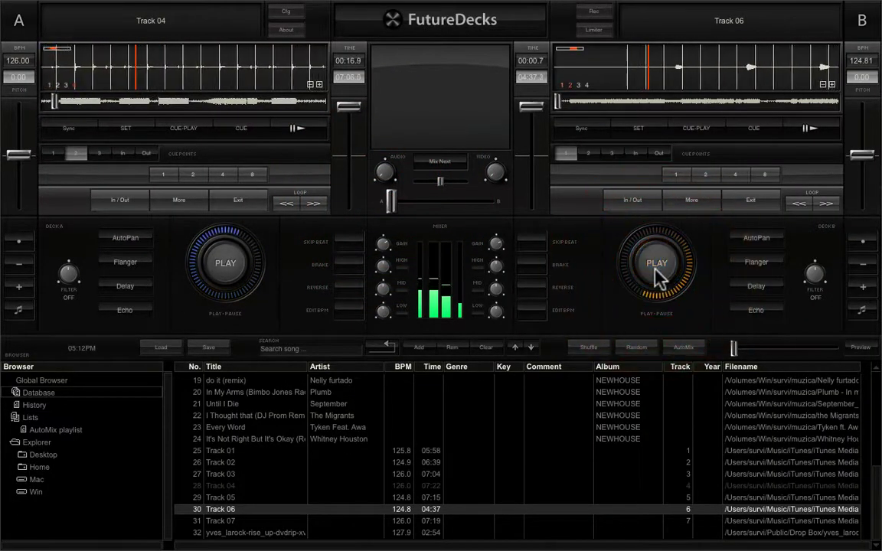
Skip deck B to about 18 seconds and start a loop there.
left_click(575, 103)
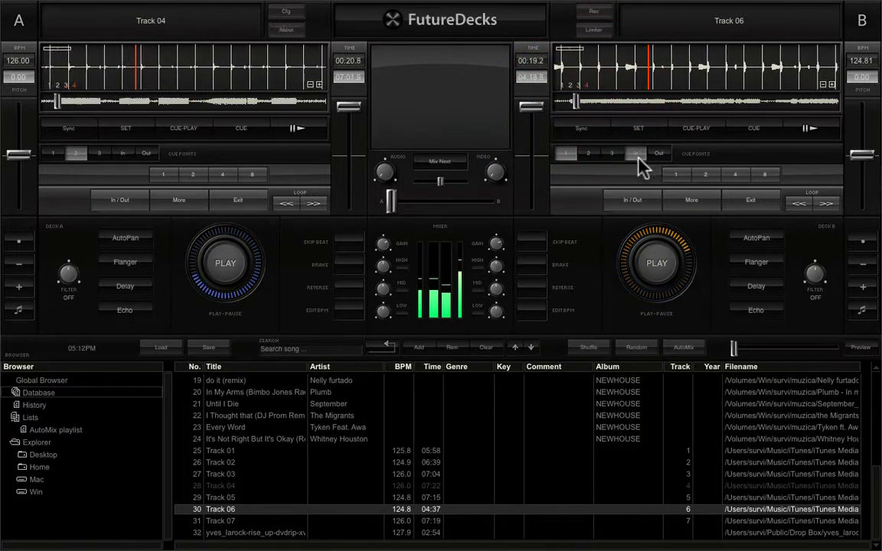
left_click(637, 199)
left_click(636, 201)
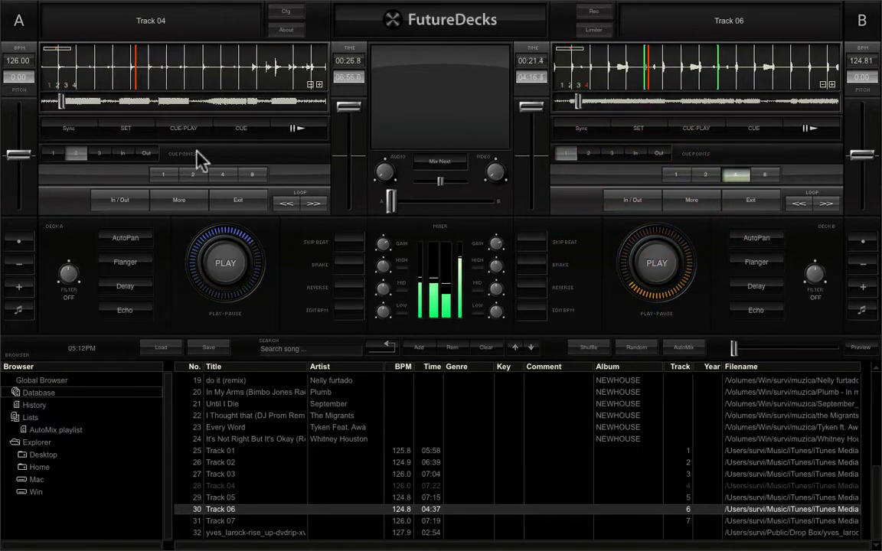
Restart Track 04 on deck A from its stored cue point seven times.
left_click(188, 130)
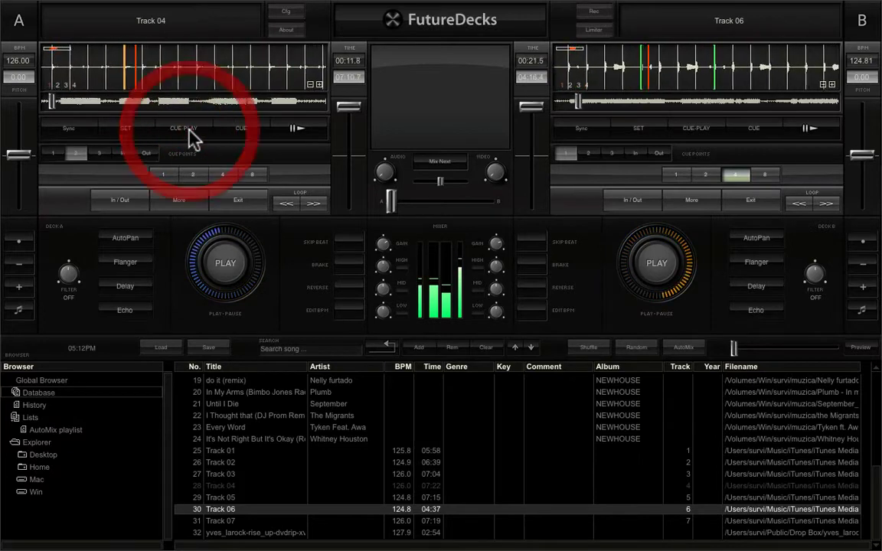
left_click(190, 131)
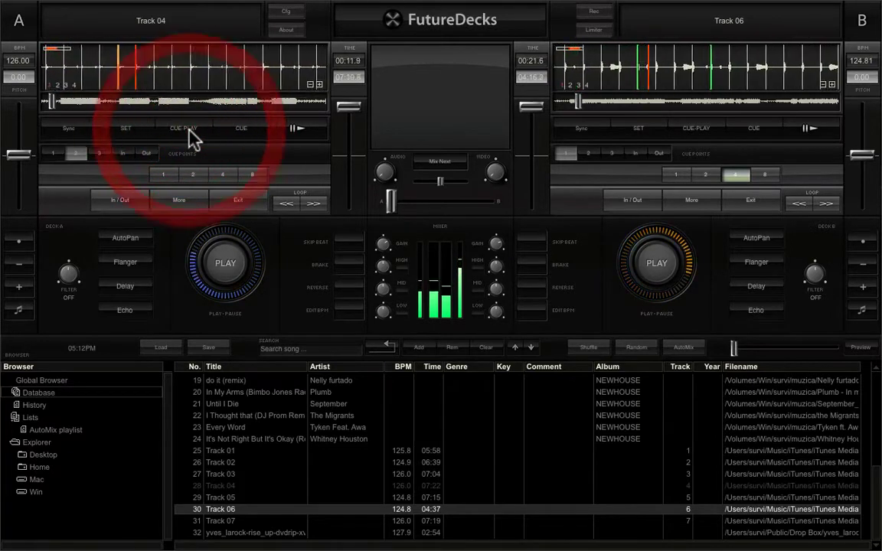
left_click(189, 131)
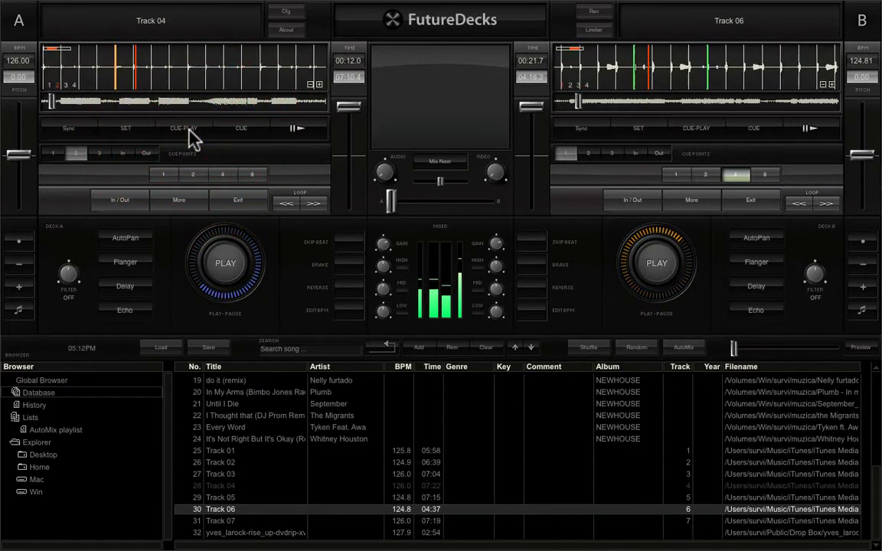
left_click(189, 131)
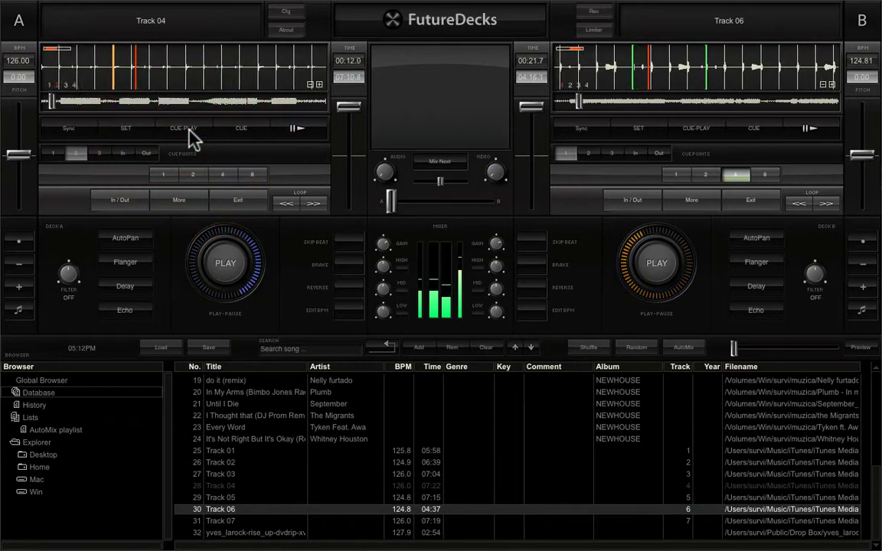
left_click(189, 132)
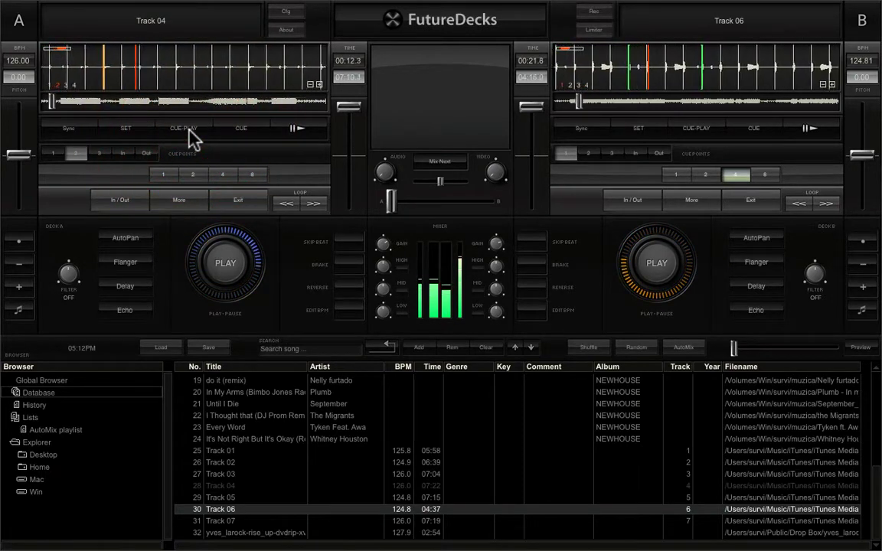
left_click(189, 132)
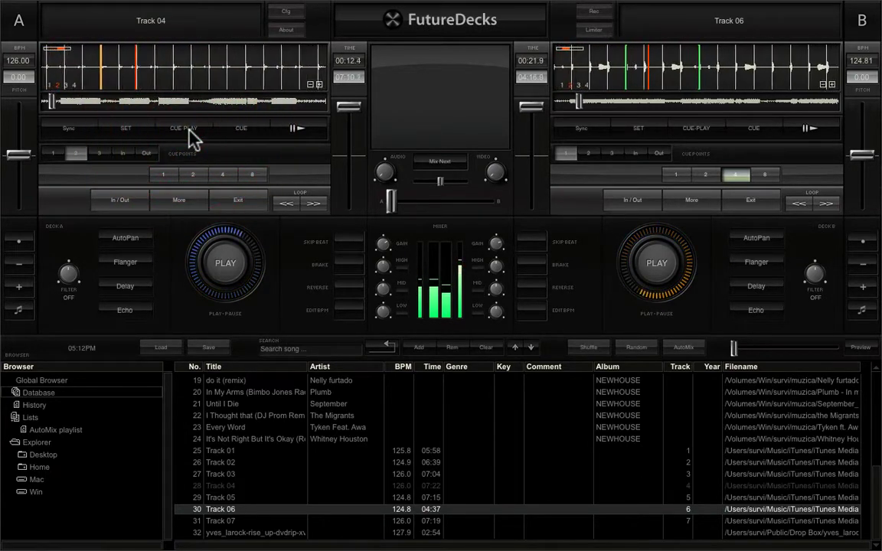
left_click(189, 131)
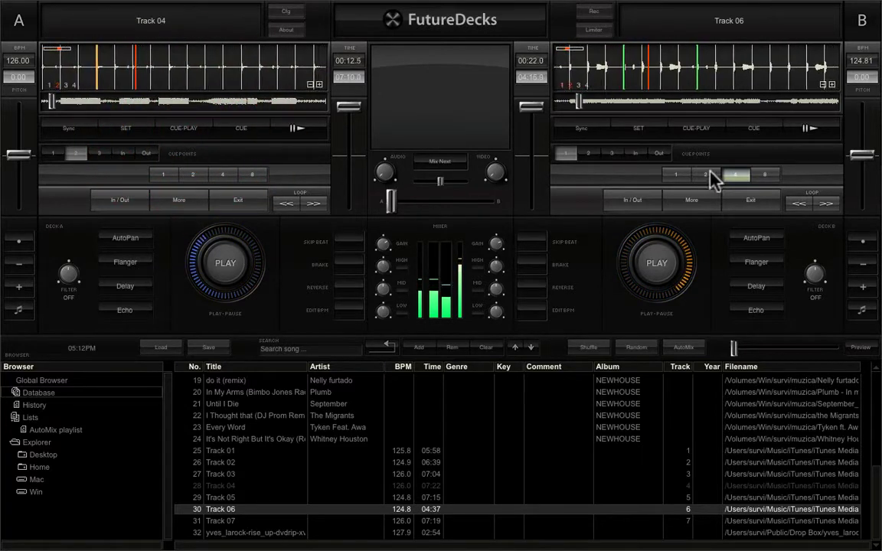
Sync deck B to deck A's 126 BPM and re-align its beats three times.
left_click(603, 135)
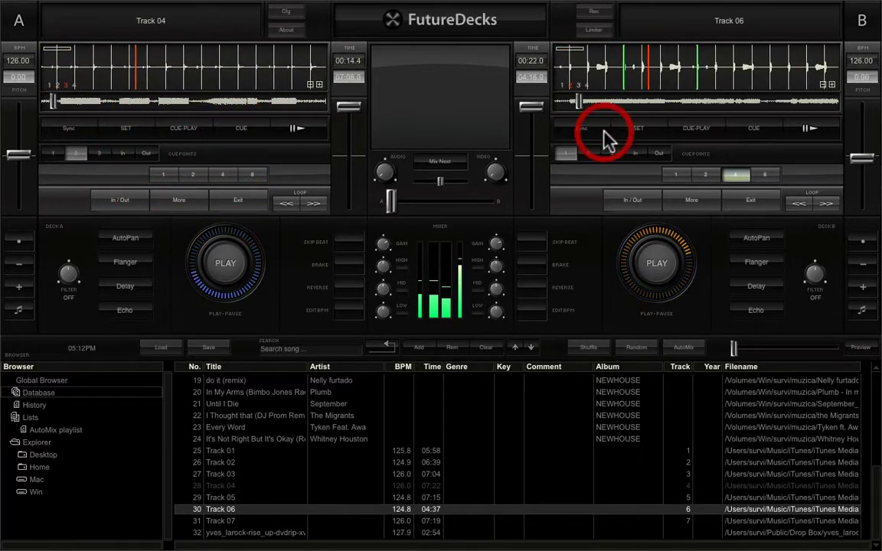
left_click(583, 137)
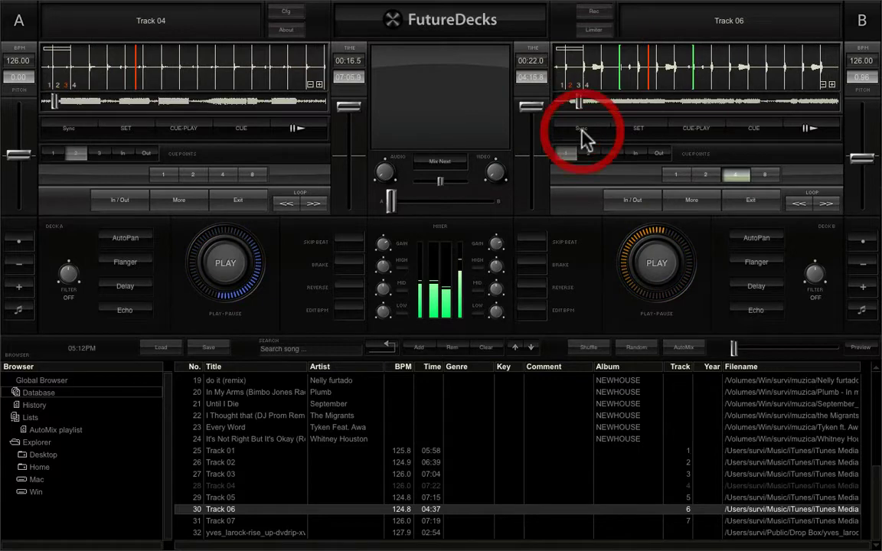
left_click(583, 136)
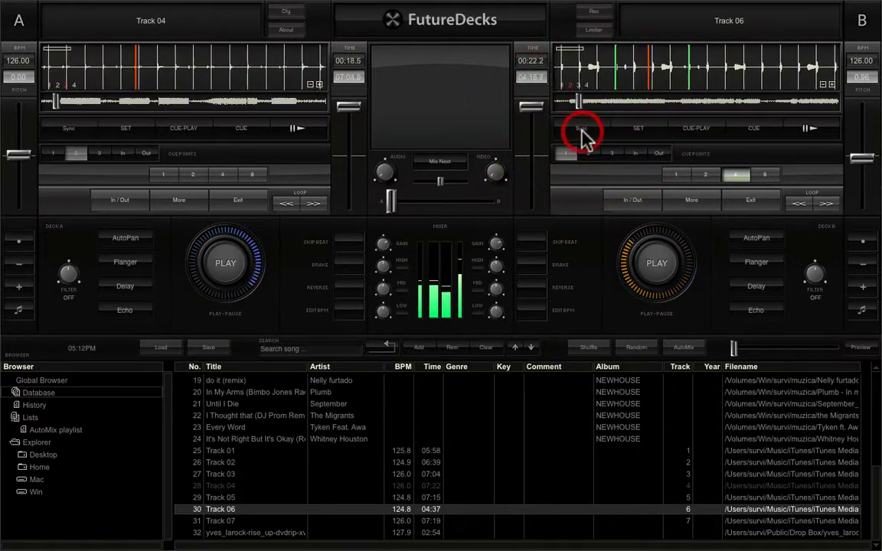
left_click(583, 136)
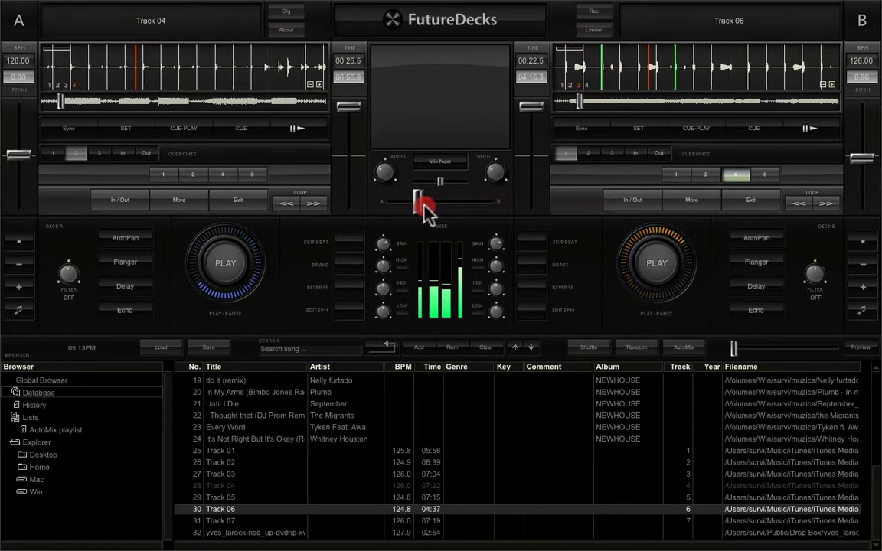
Nudge the crossfade toward deck B in small moves, resyncing deck B's tempo.
left_click_drag(422, 209, 431, 215)
left_click(578, 129)
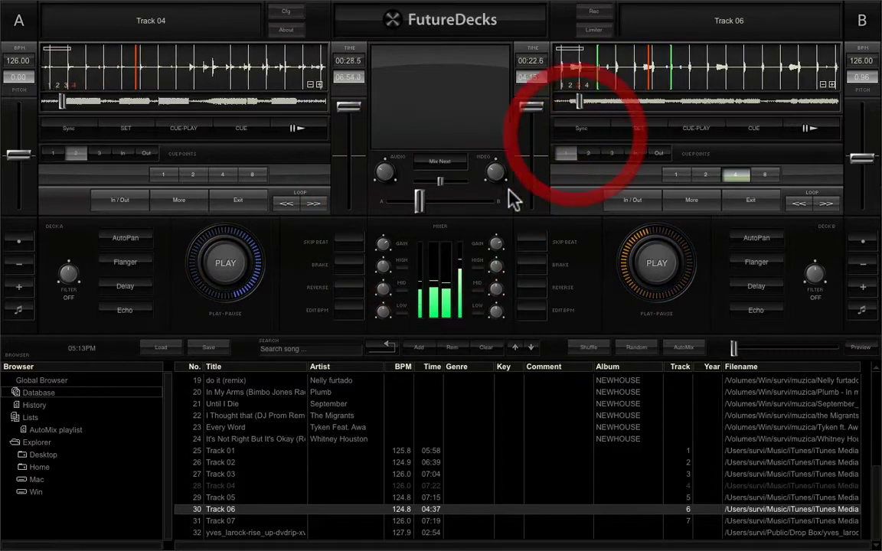
left_click_drag(422, 205, 431, 209)
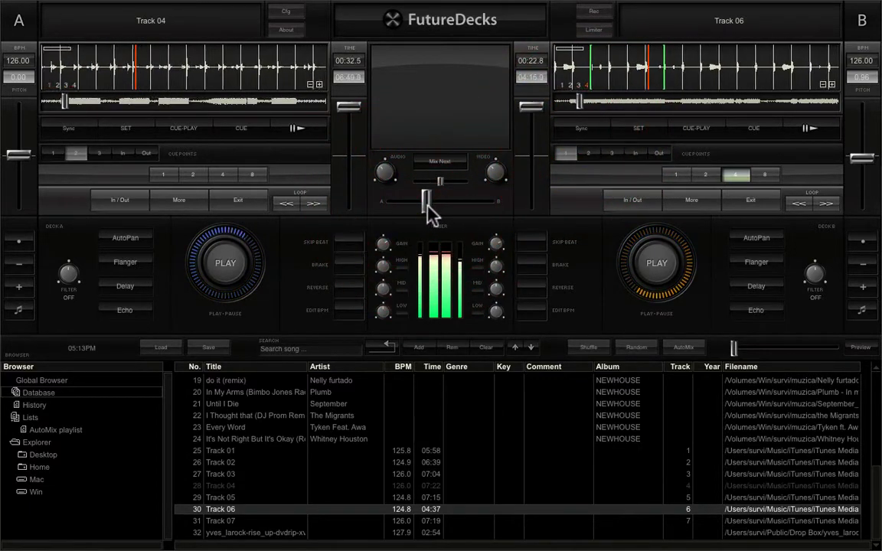
left_click_drag(430, 205, 433, 207)
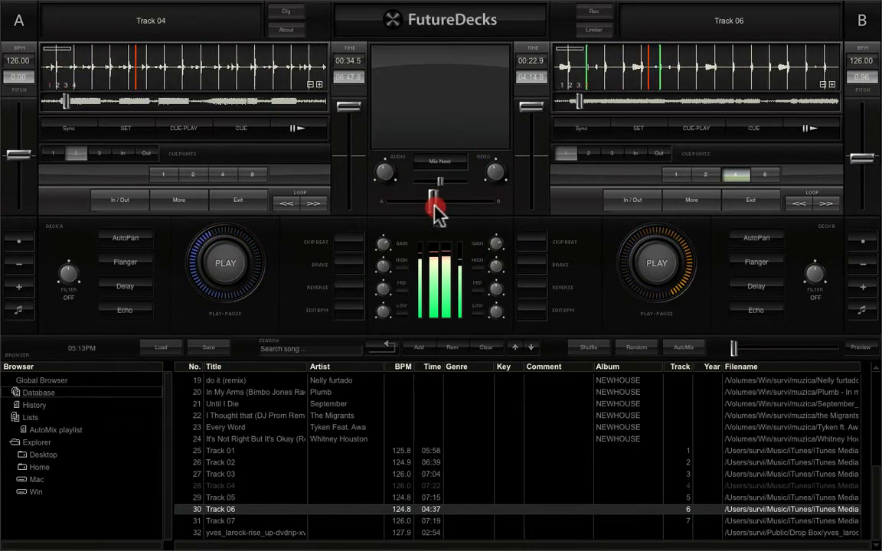
left_click(572, 130)
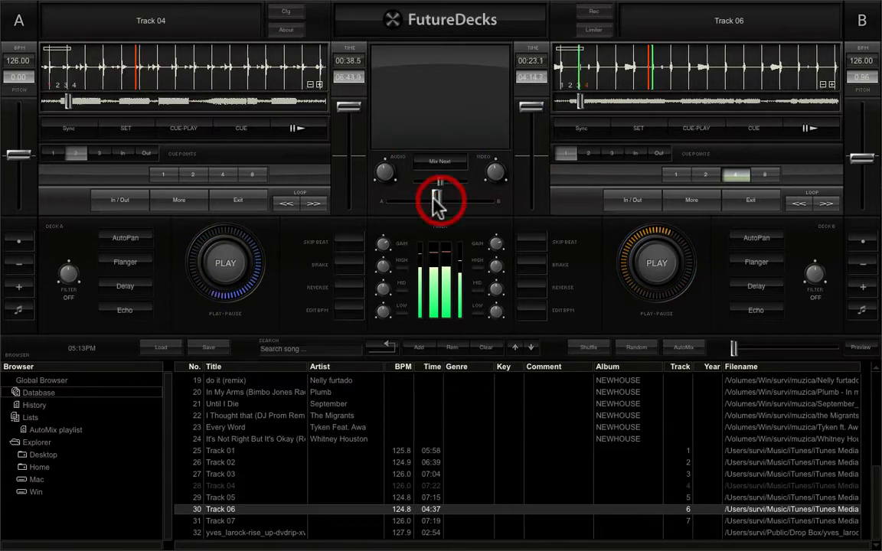
Retrigger deck A from its cue point four times.
left_click(191, 132)
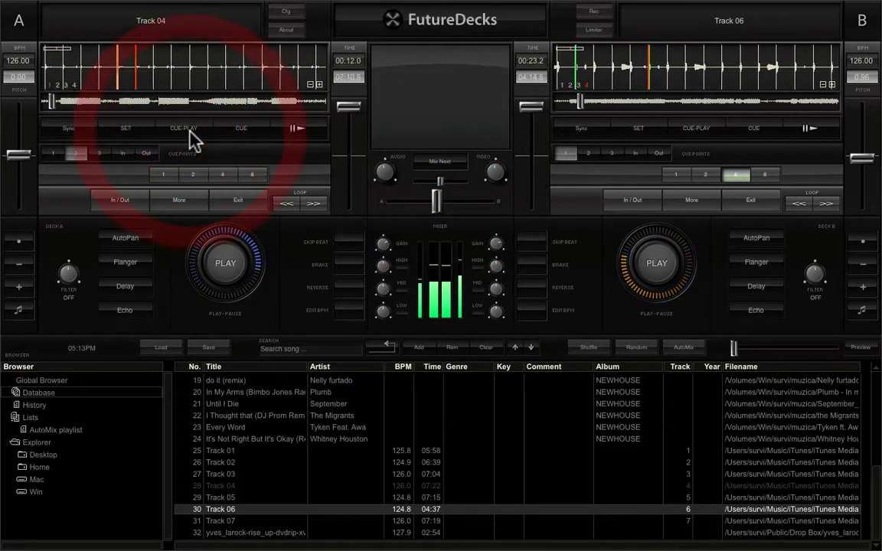
left_click(191, 133)
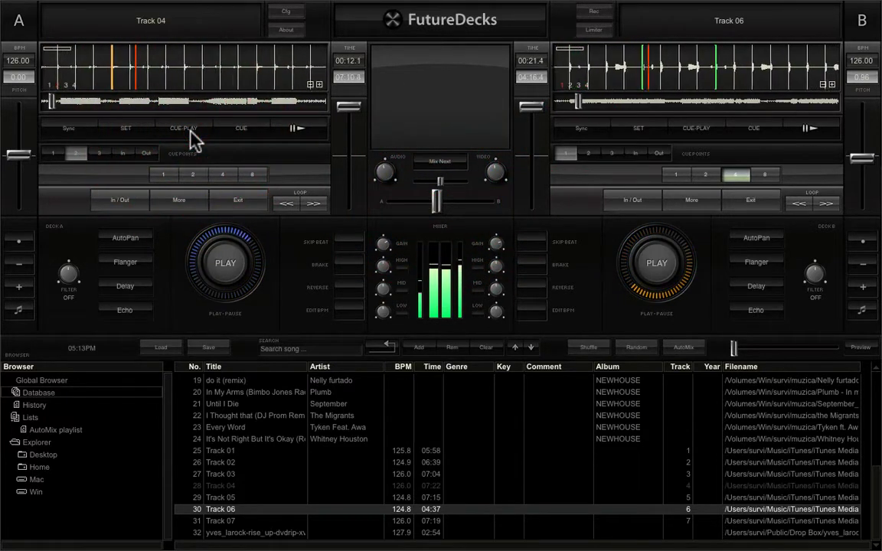
left_click(191, 134)
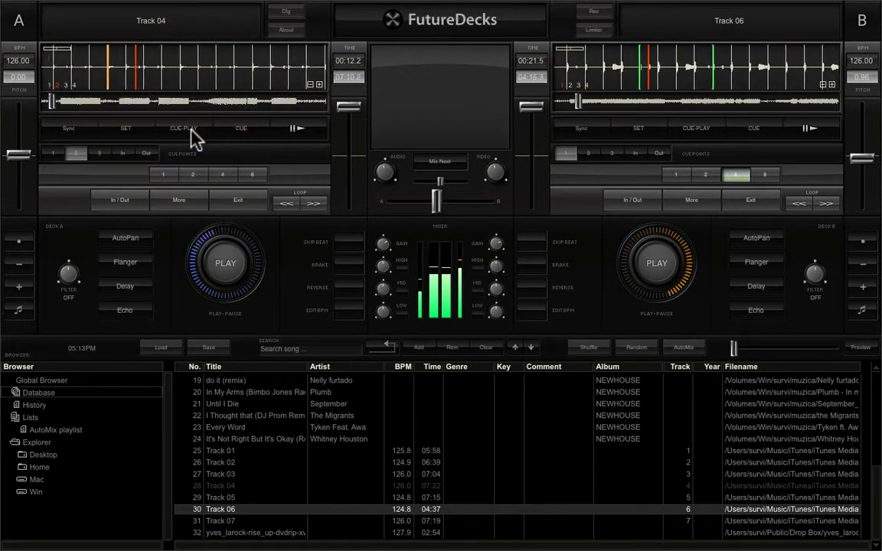
left_click(192, 132)
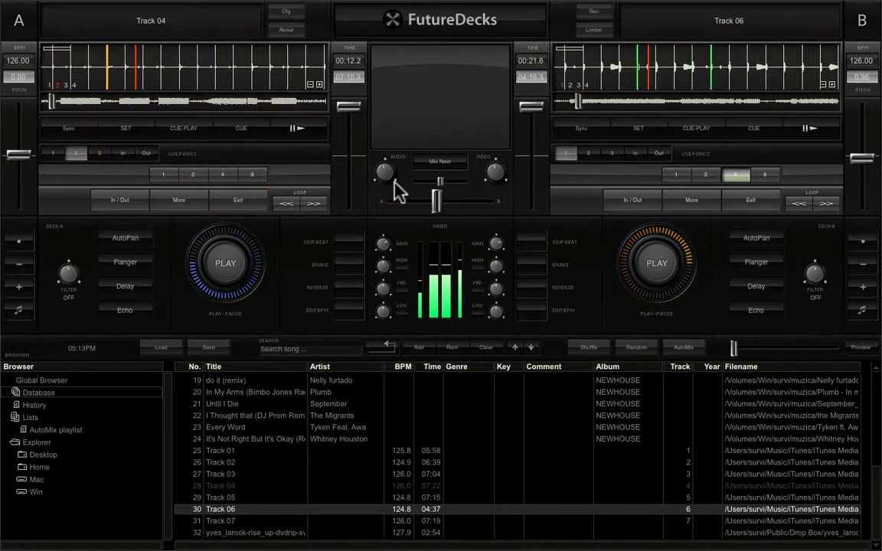
left_click(438, 199)
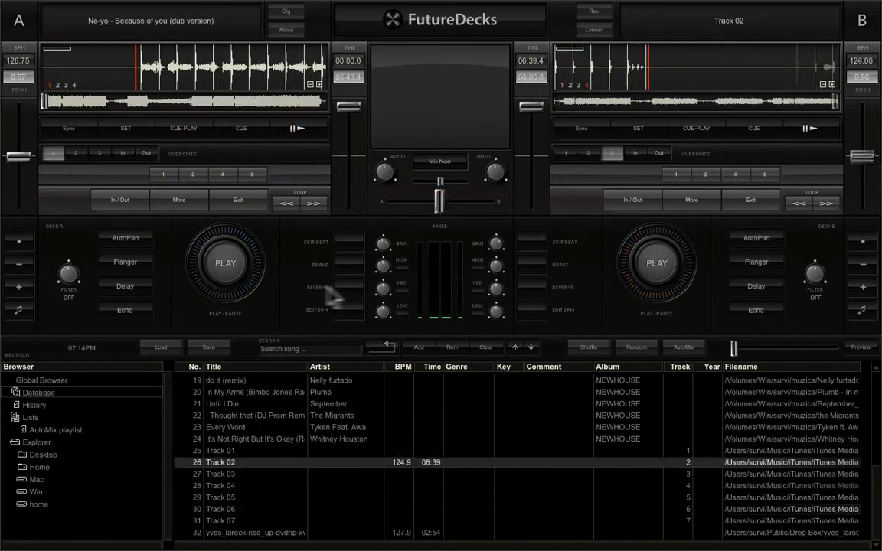
Play the Ne-yo dub on deck A and toggle its Flanger effect on and off.
left_click(238, 269)
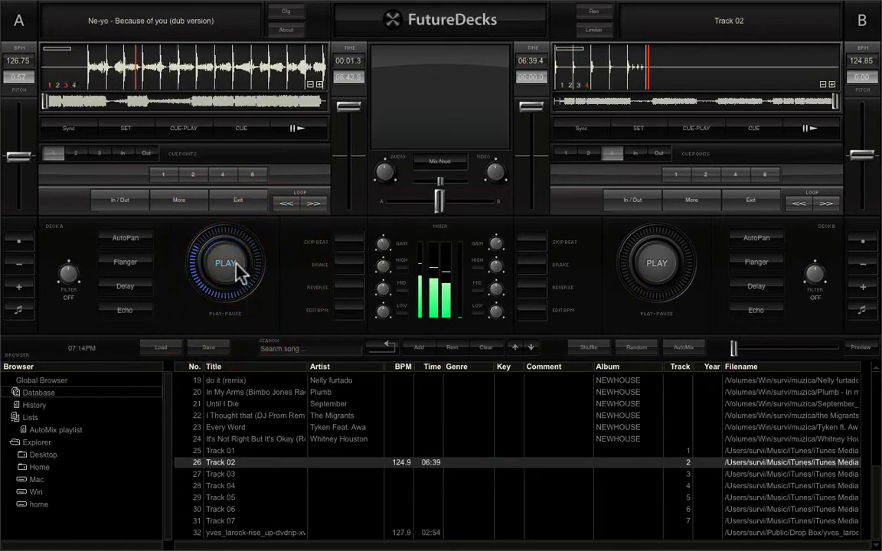
left_click(130, 264)
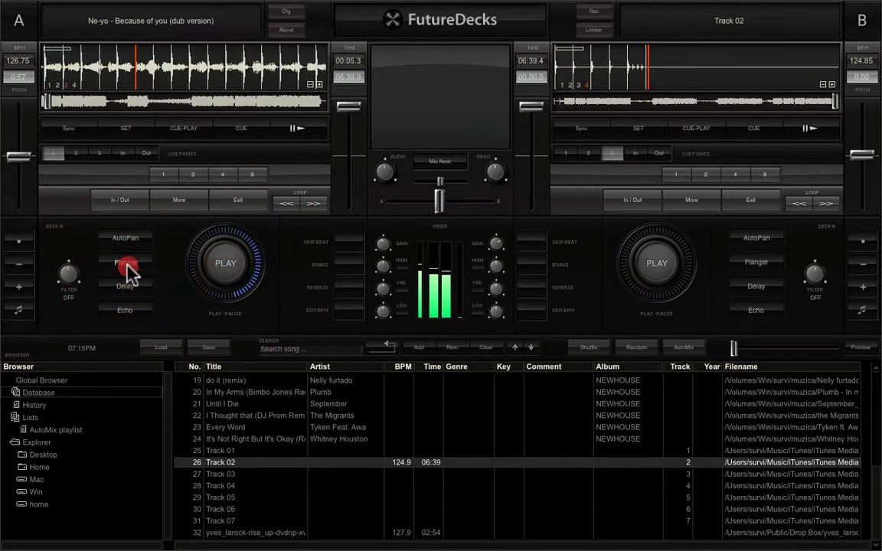
left_click(127, 265)
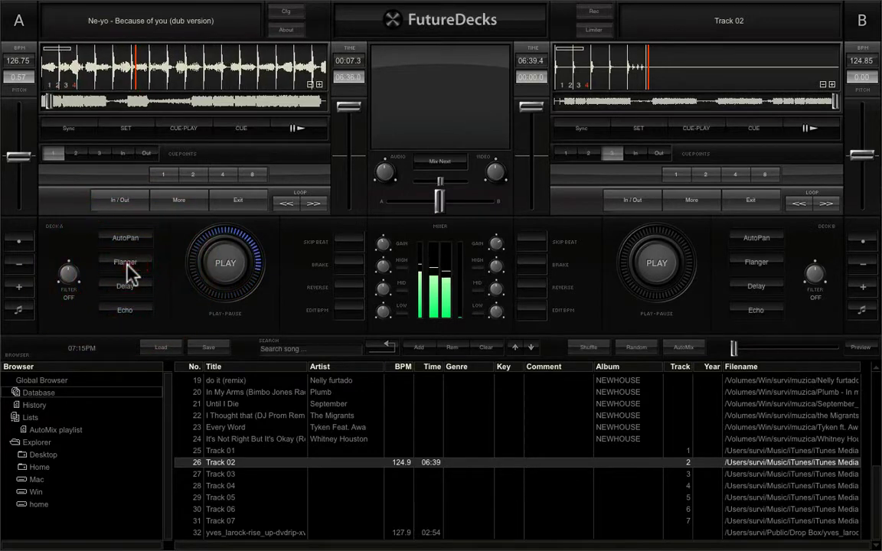
left_click(127, 267)
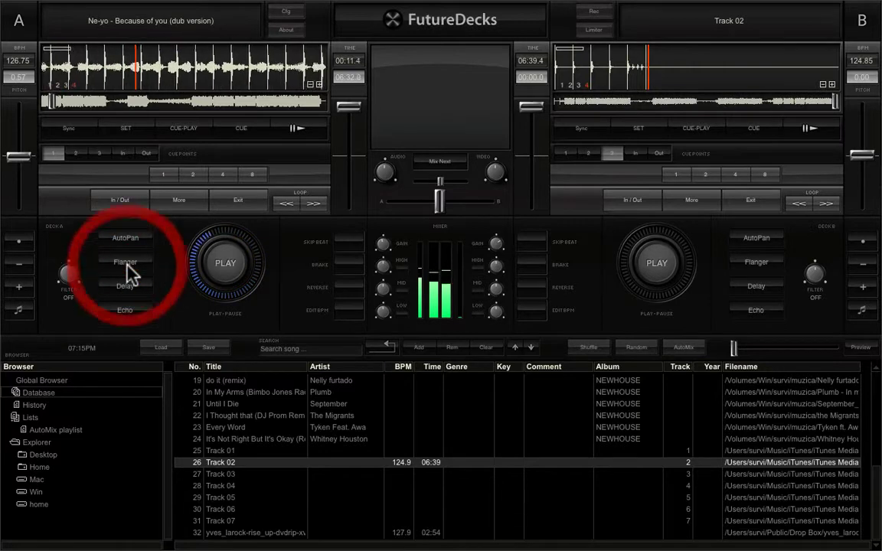
left_click(127, 265)
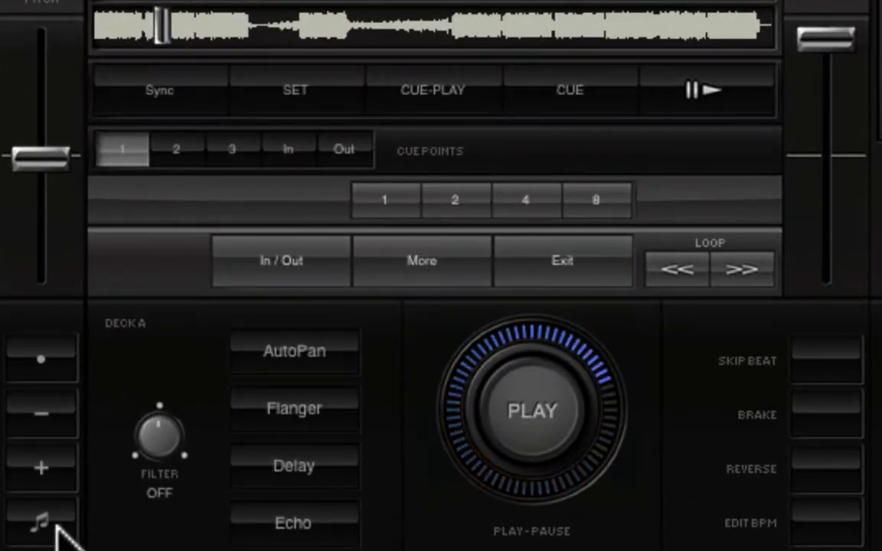
Nudge deck A's pitch slider to change the Ne-yo track's playback pitch.
left_click(54, 161)
mouse_move(53, 162)
left_mouse_down()
mouse_move(65, 285)
mouse_move(55, 265)
mouse_move(60, 156)
left_mouse_up()
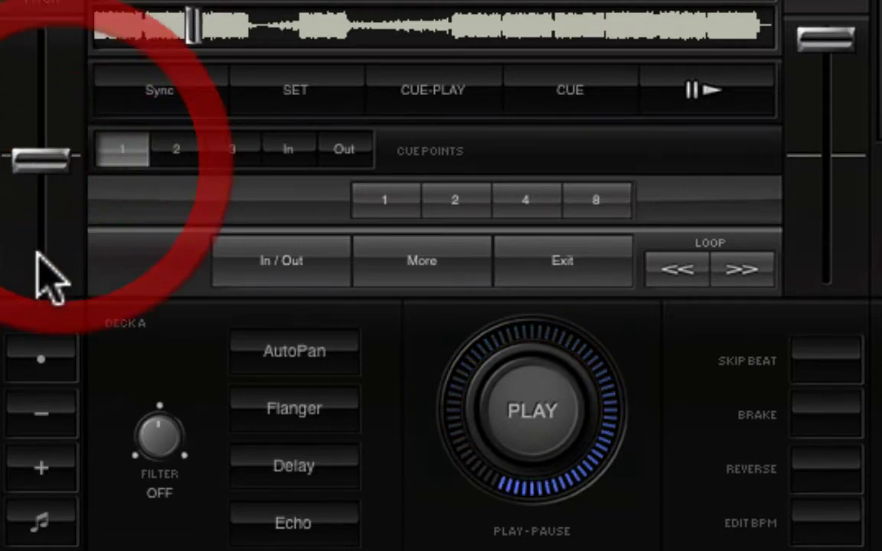
left_click(38, 357)
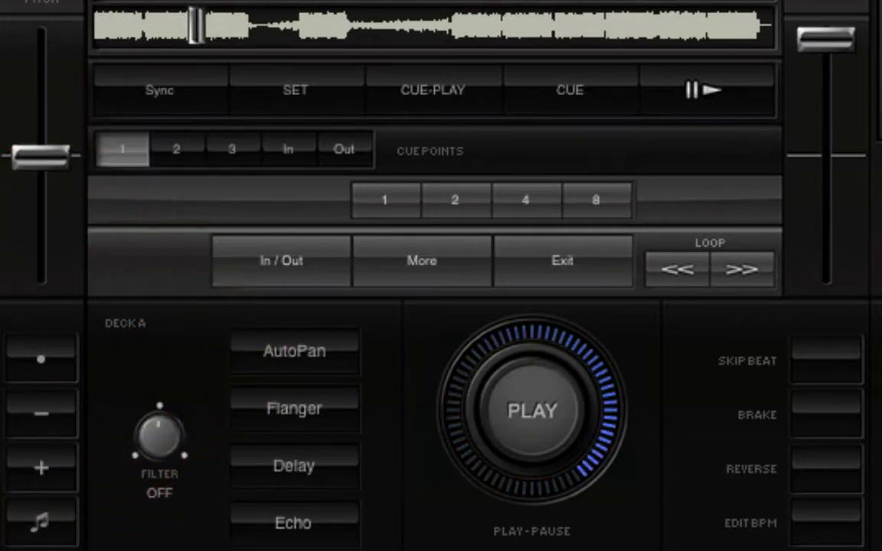
Enable deck A's key lock and slow its tempo to about 109.6 BPM.
left_click(48, 537)
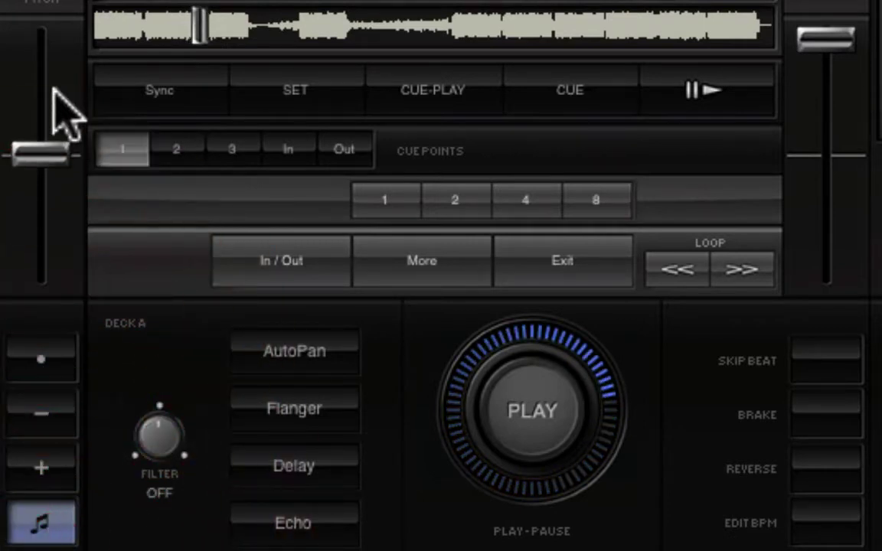
left_click(50, 148)
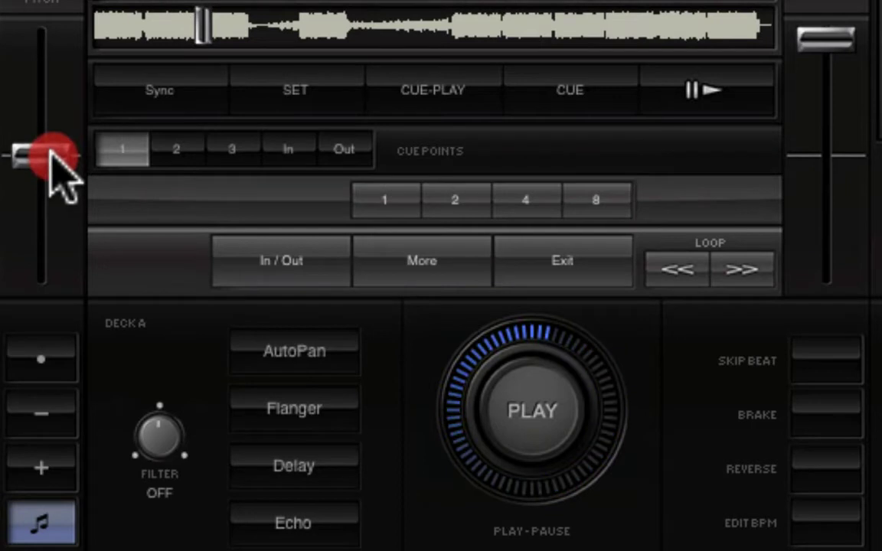
mouse_move(51, 151)
left_mouse_down()
mouse_move(60, 272)
mouse_move(54, 200)
left_mouse_up()
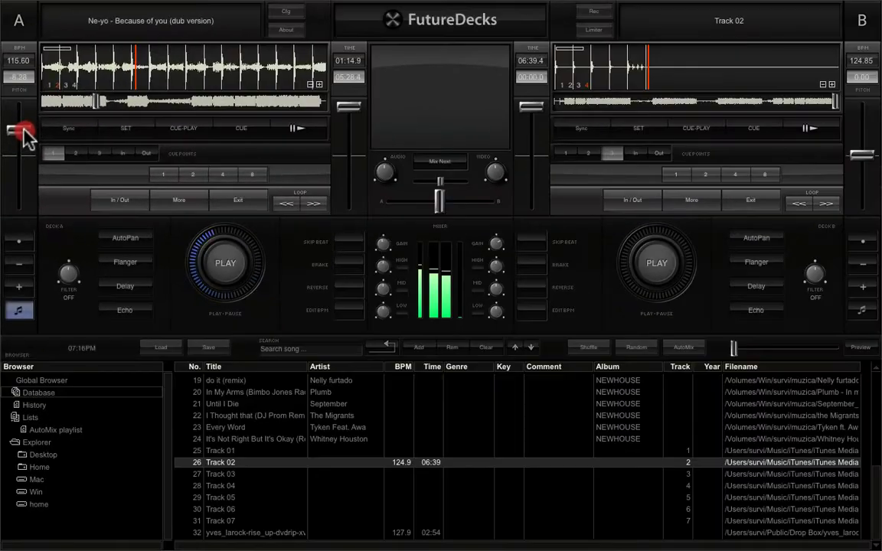
left_click_drag(25, 137, 25, 108)
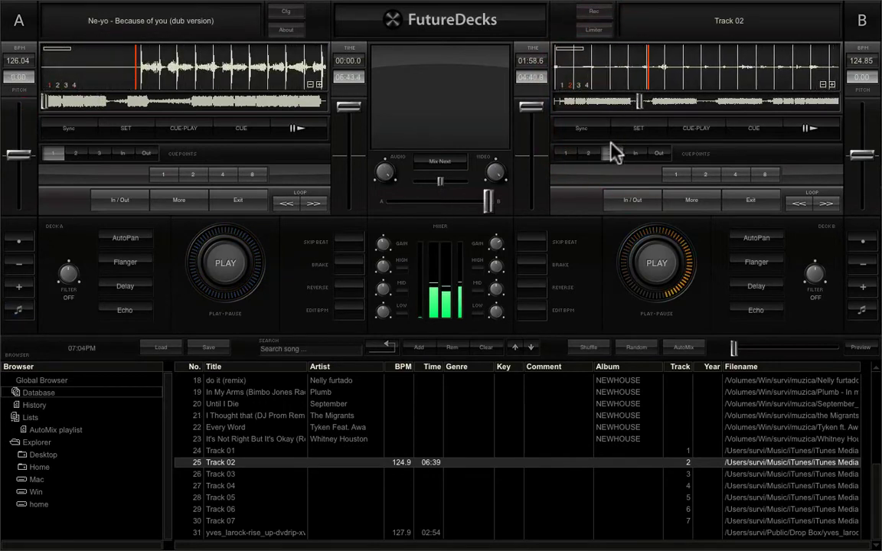
Recall deck B's cue 3, play deck A, sync it to 124.85 BPM, filter to 4.2 kHz.
left_click(612, 152)
left_click(234, 261)
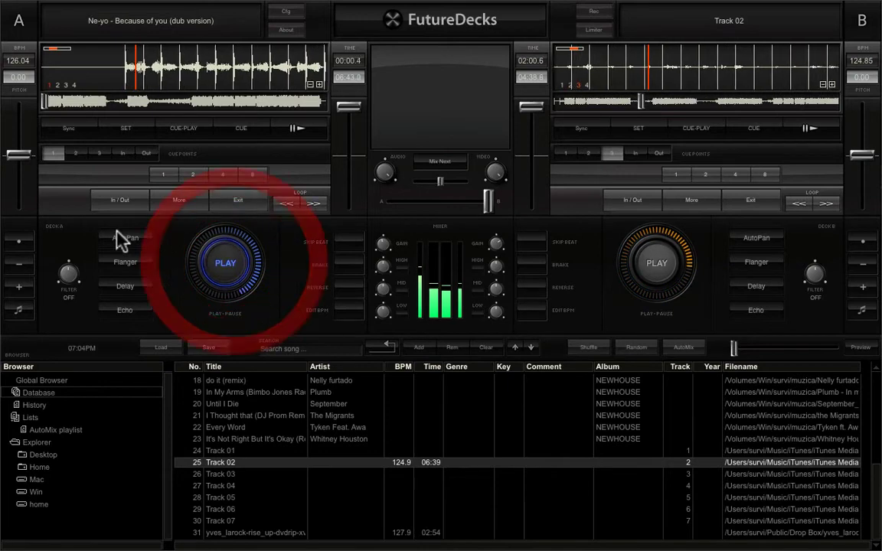
left_click(71, 273)
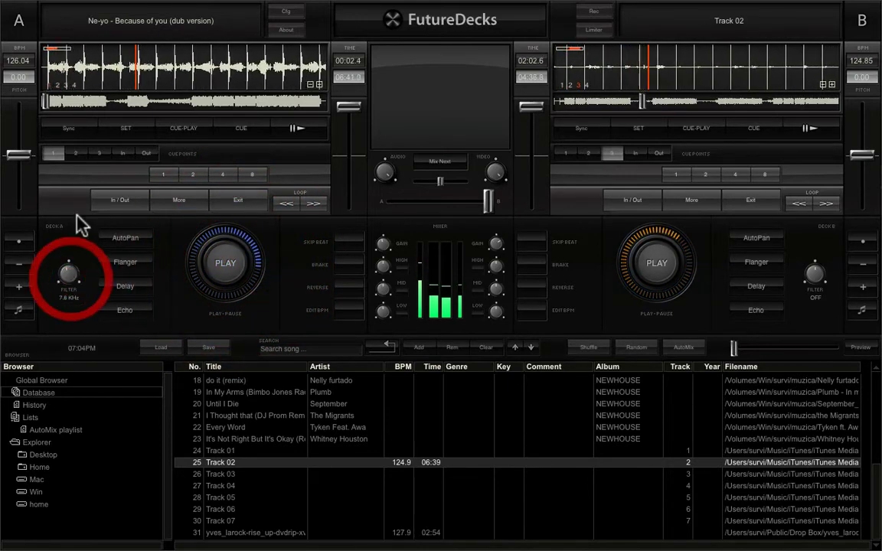
left_click(71, 130)
left_click(67, 135)
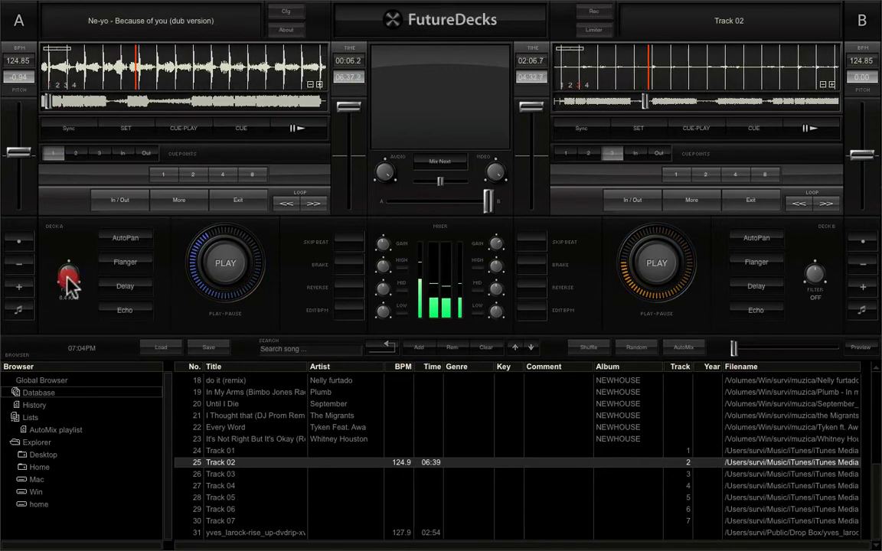
left_click(69, 136)
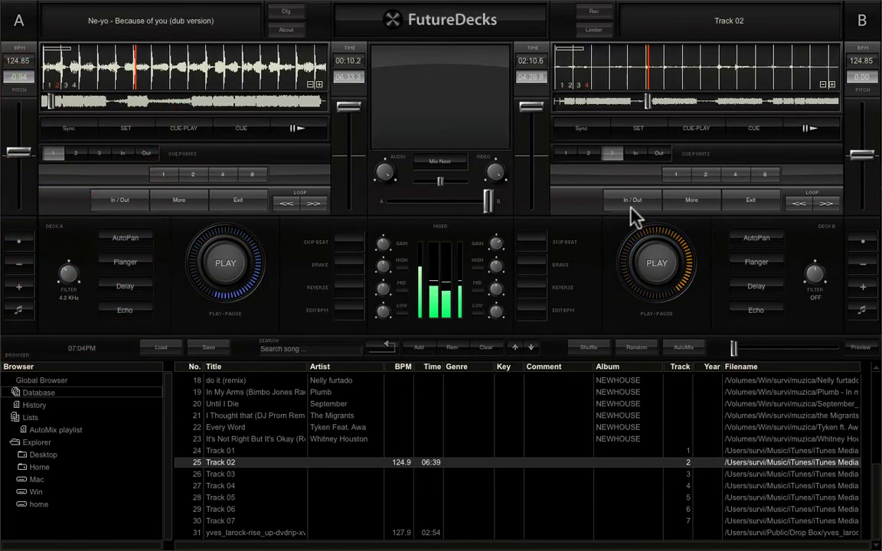
left_click(69, 134)
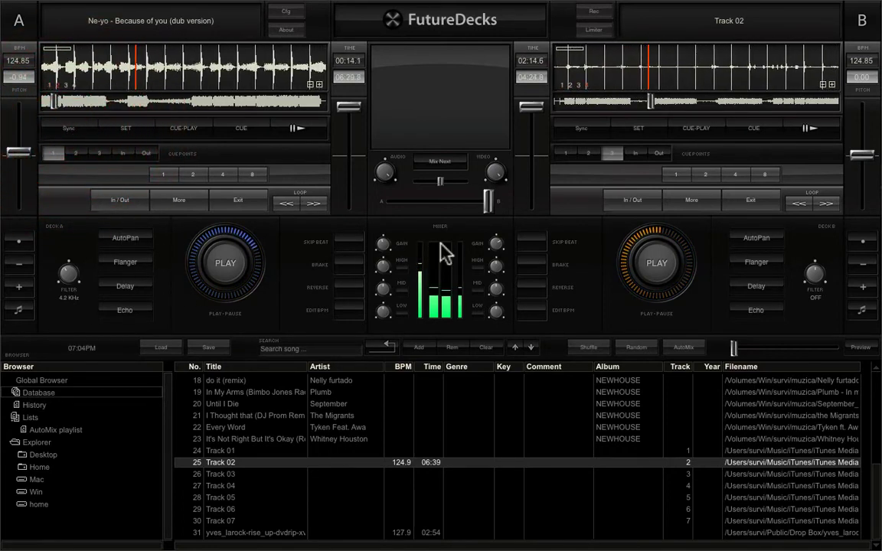